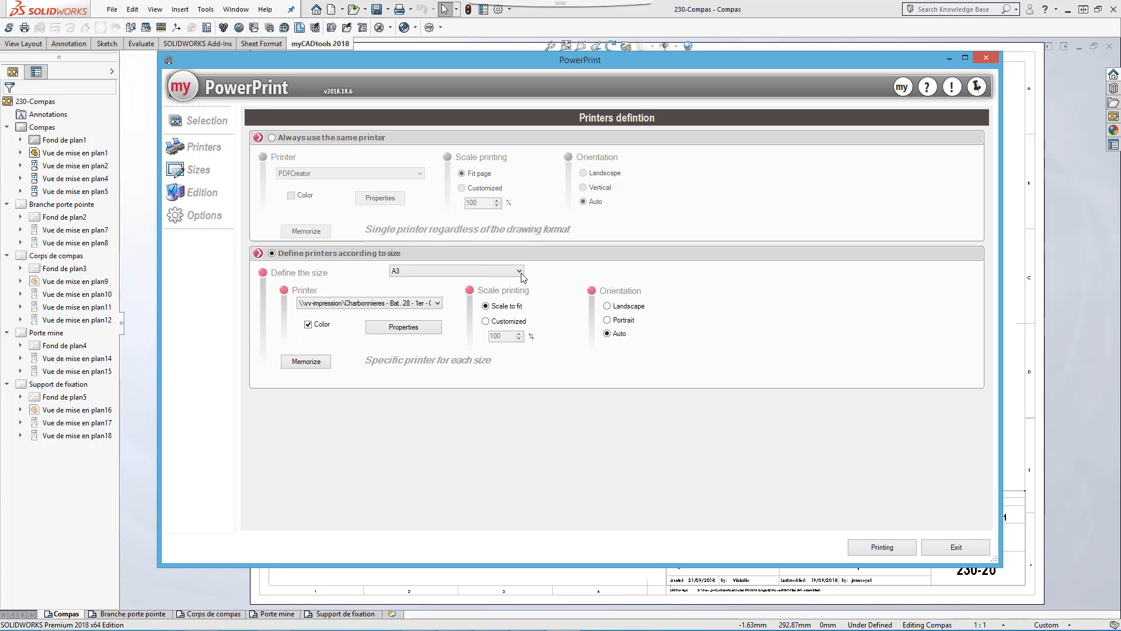
Step: Memorize customized 100% scale printing for the A2 size, and switch to always using the same printer
click(519, 272)
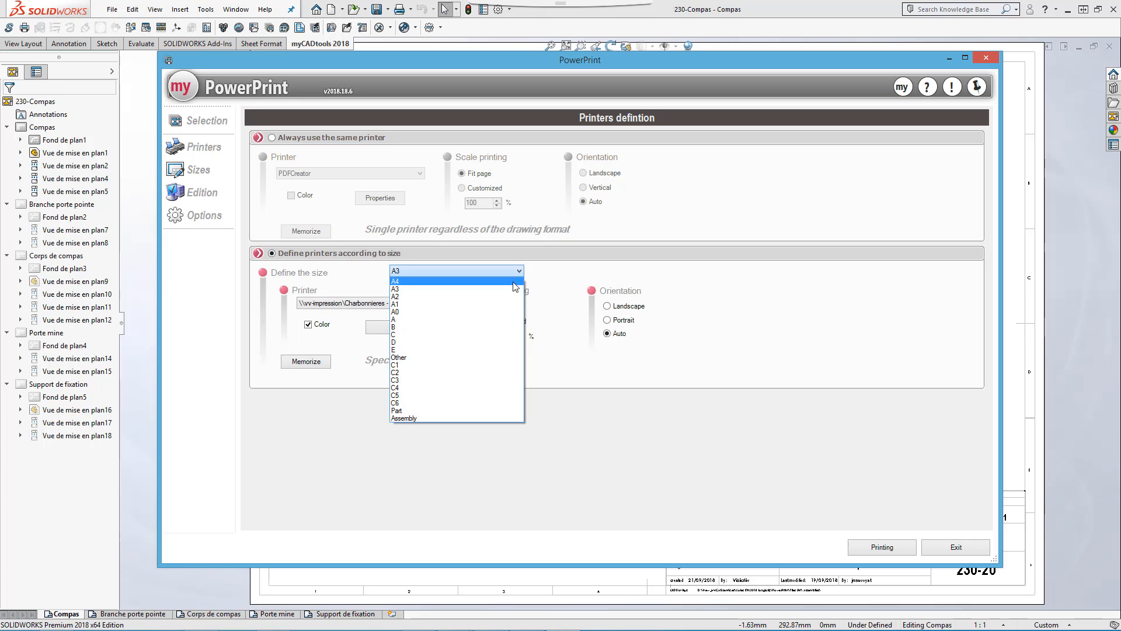
click(511, 296)
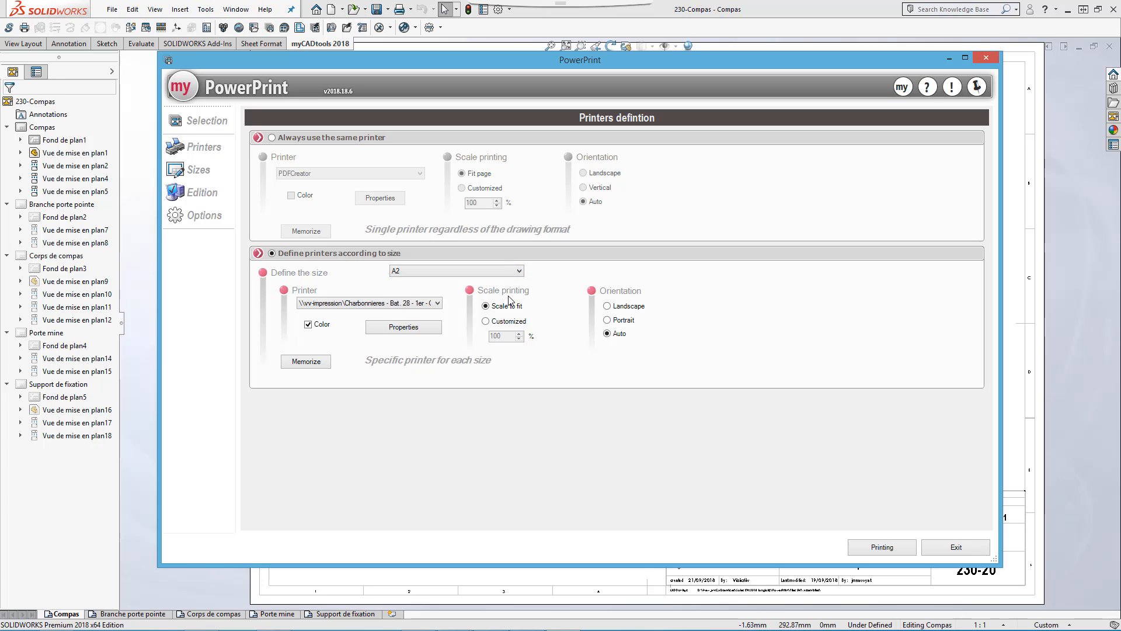
click(485, 321)
click(315, 362)
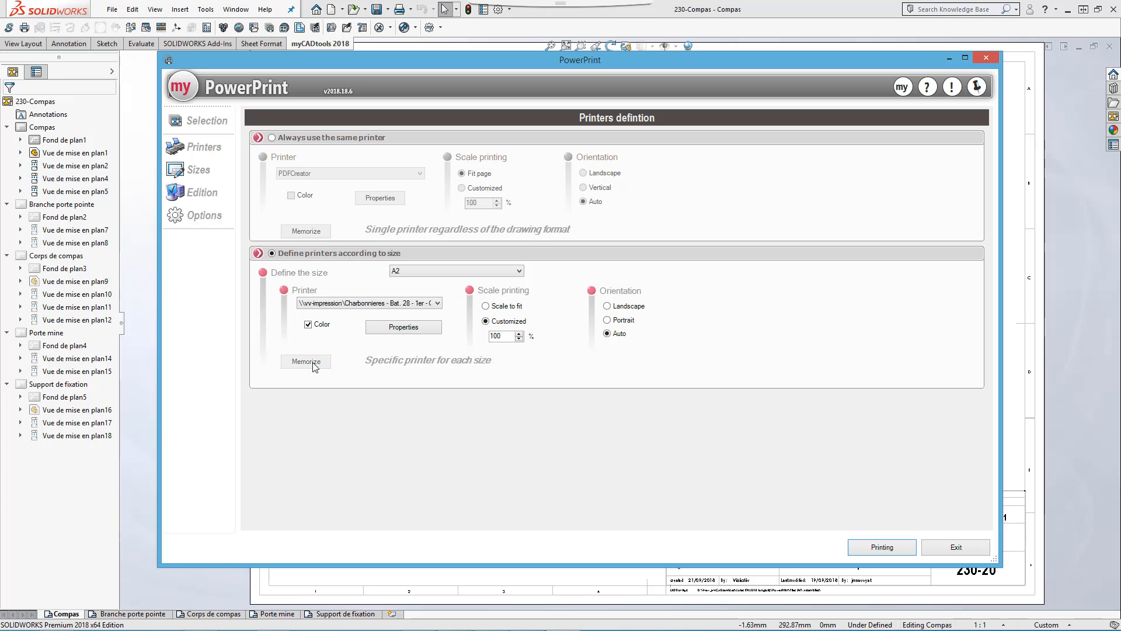
click(272, 138)
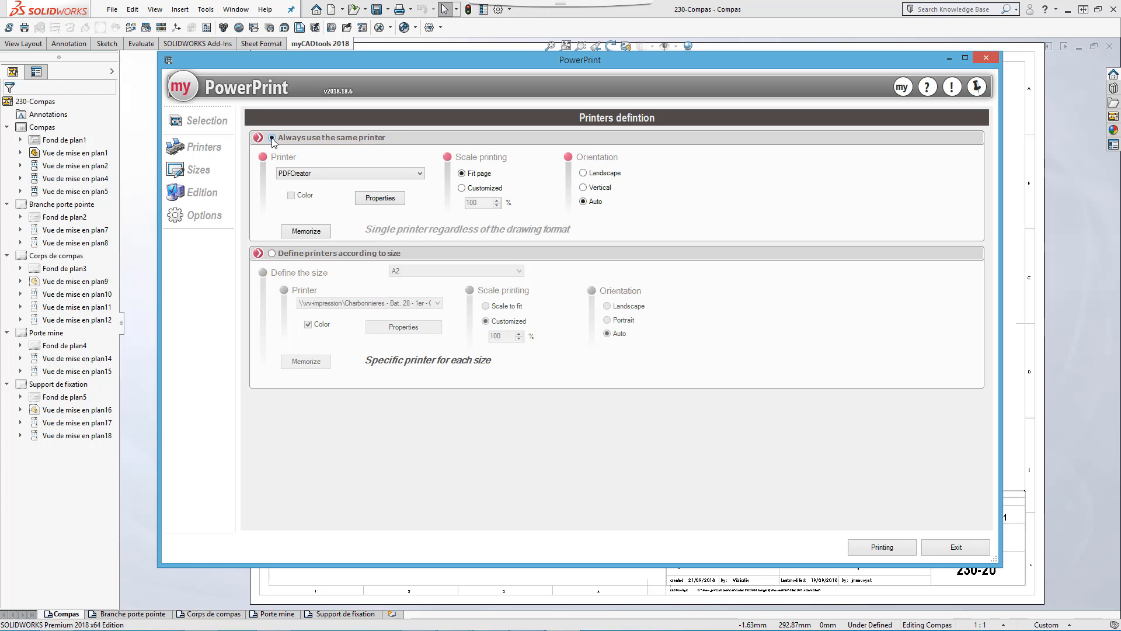
Step: In the sizes definition, map the A2, A1 and A0 formats to A3 (8) for the Charbonnieres - Bat. 28 - 1er - Generale printer
click(202, 171)
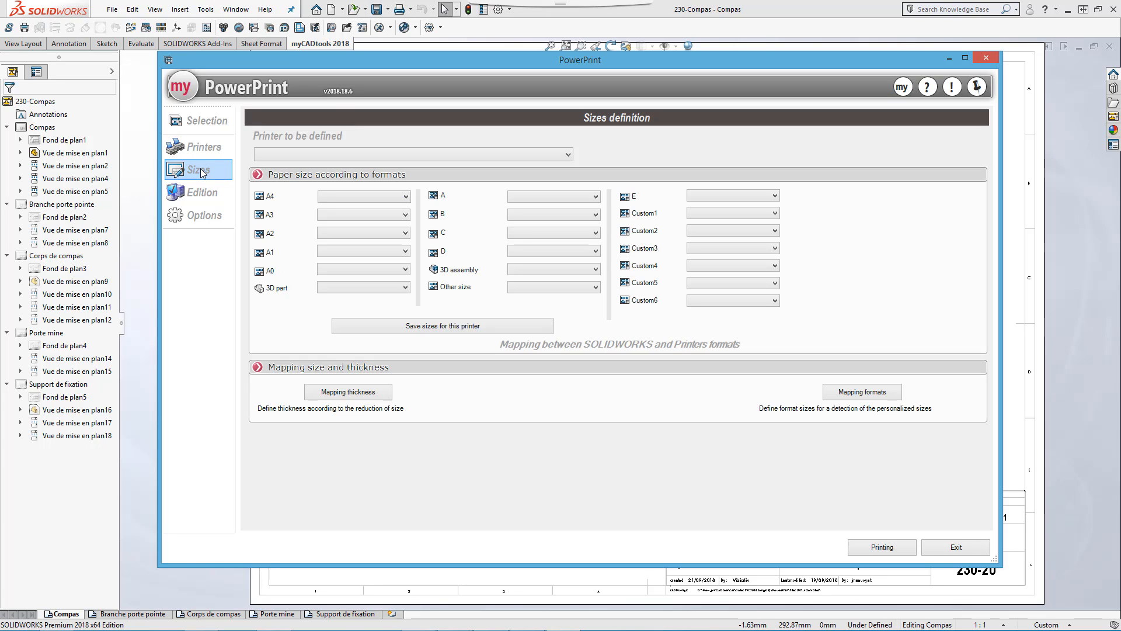
click(566, 155)
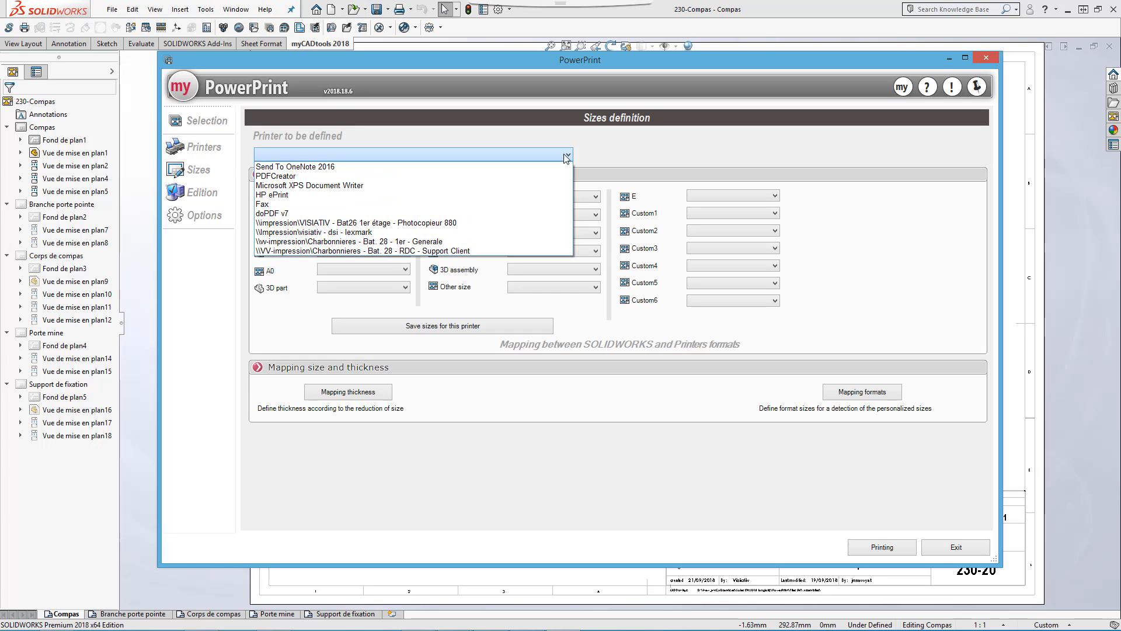
click(544, 244)
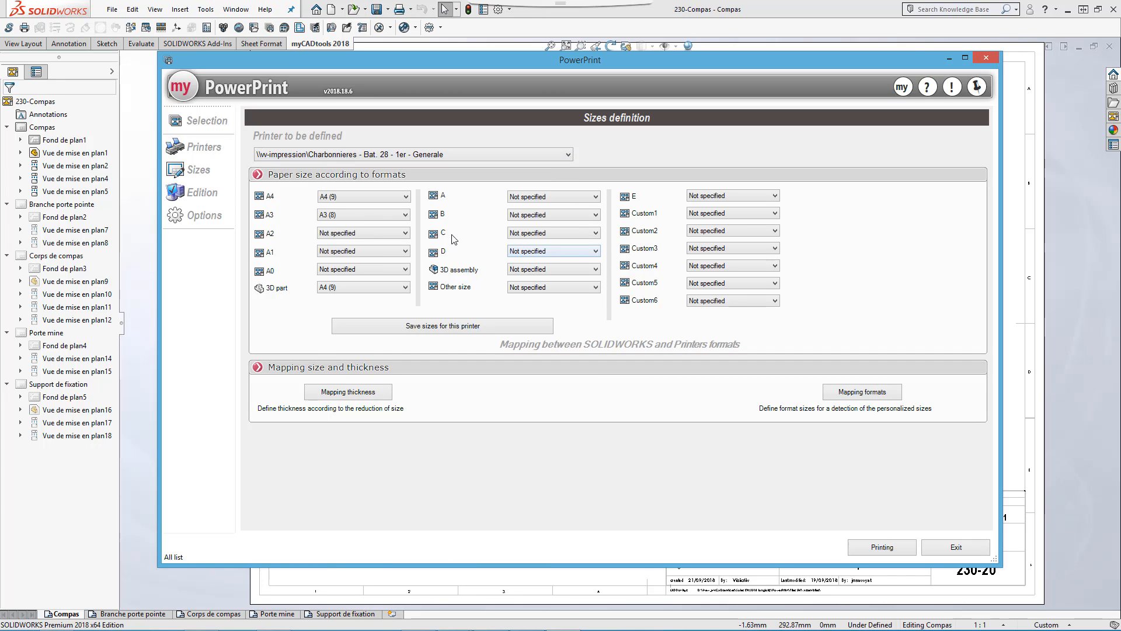
click(405, 234)
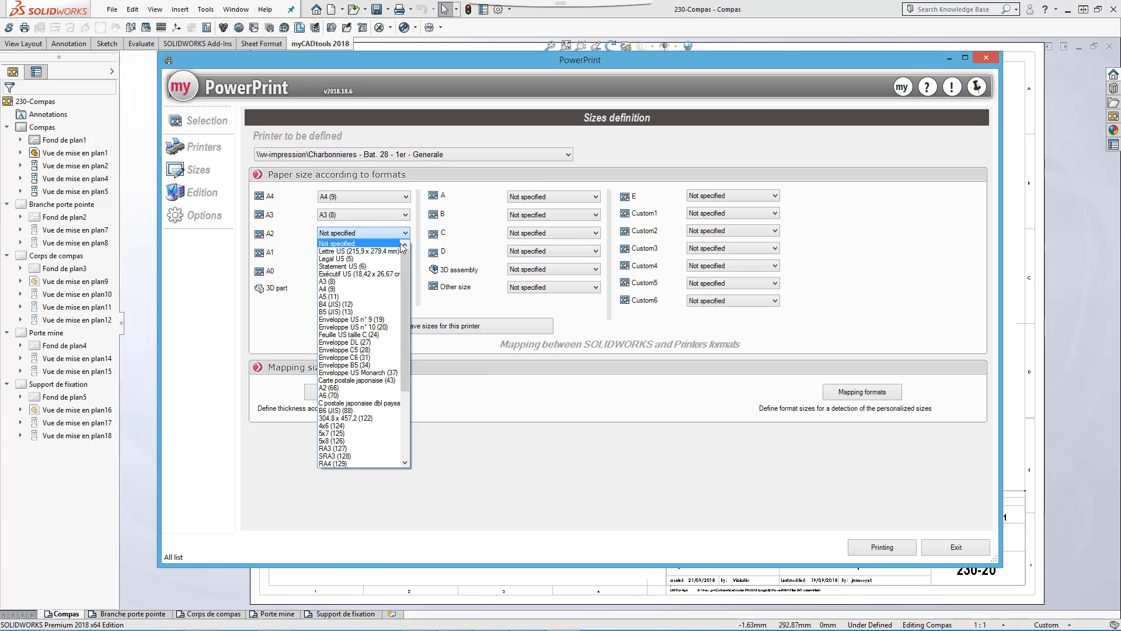
click(385, 285)
click(392, 251)
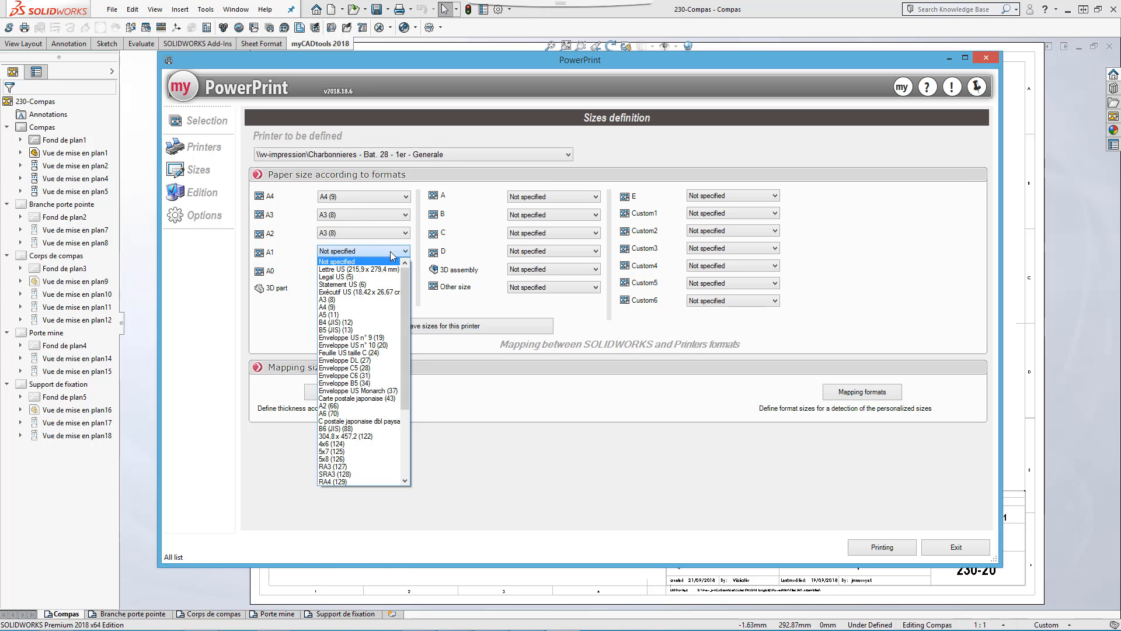
click(377, 300)
click(376, 270)
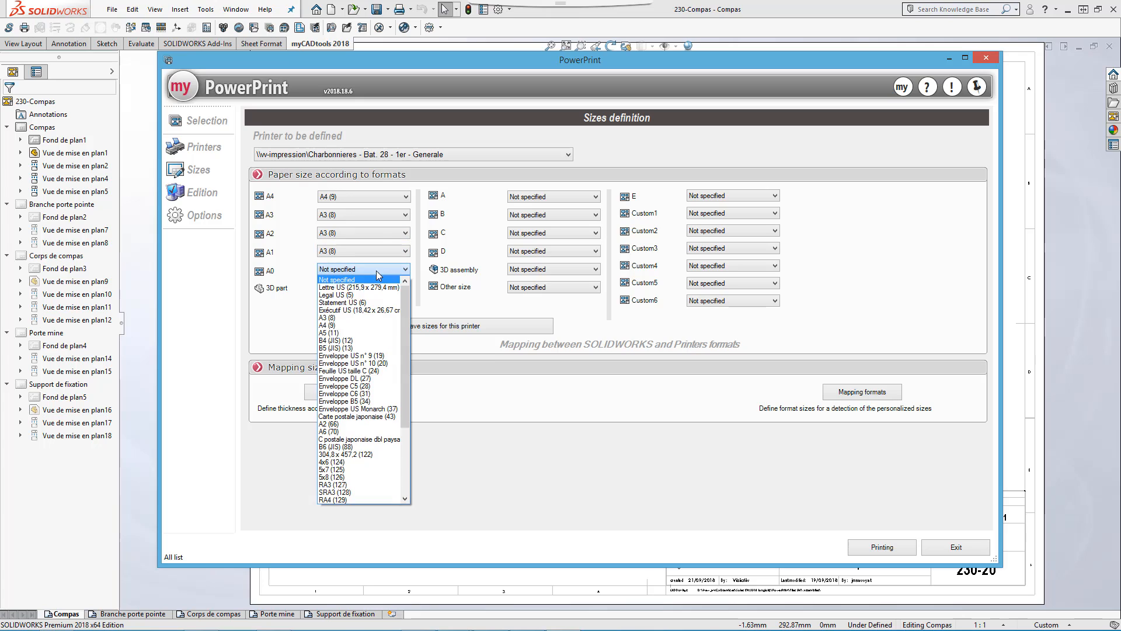
click(371, 318)
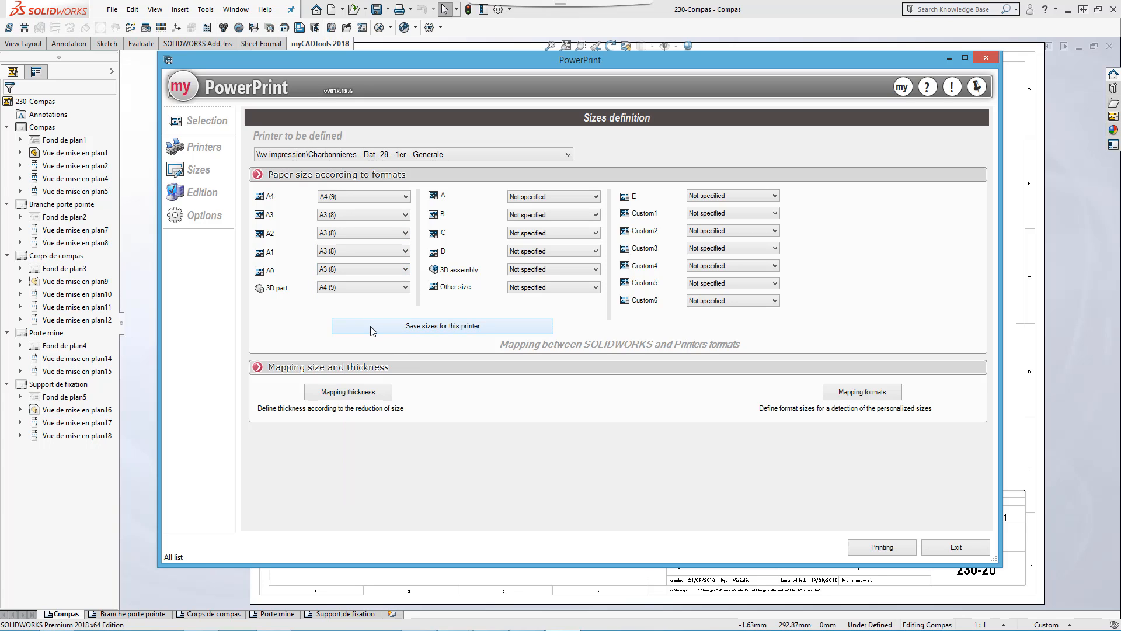
Step: Keep 3D parts on A4 (9), map 3D assemblies to A3 (8), and save the sizes for this printer
click(405, 287)
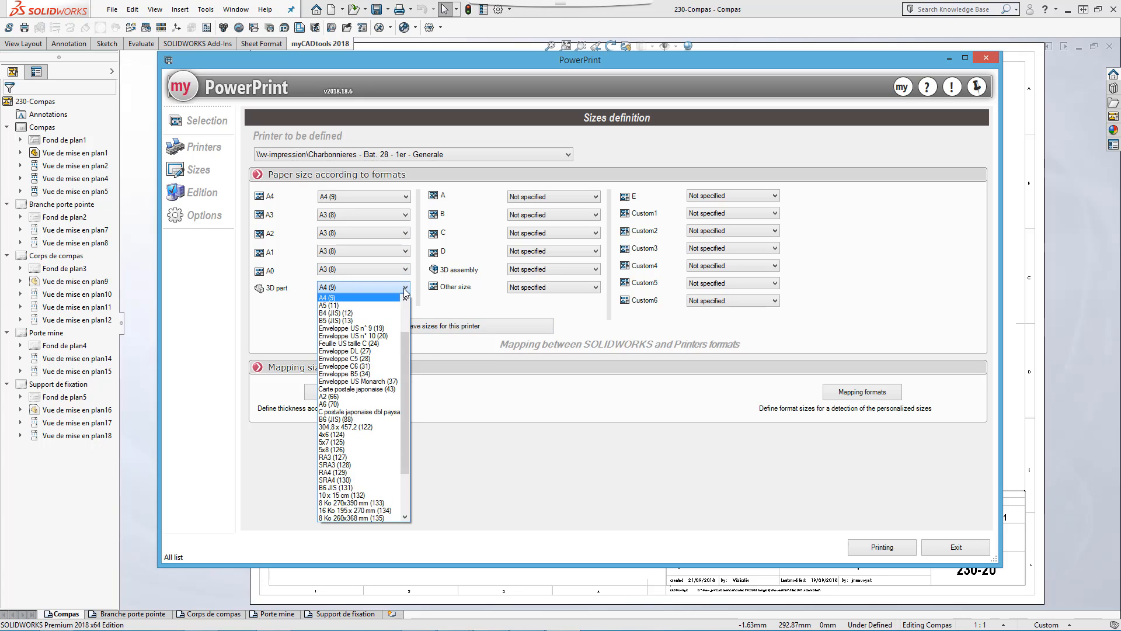
click(411, 292)
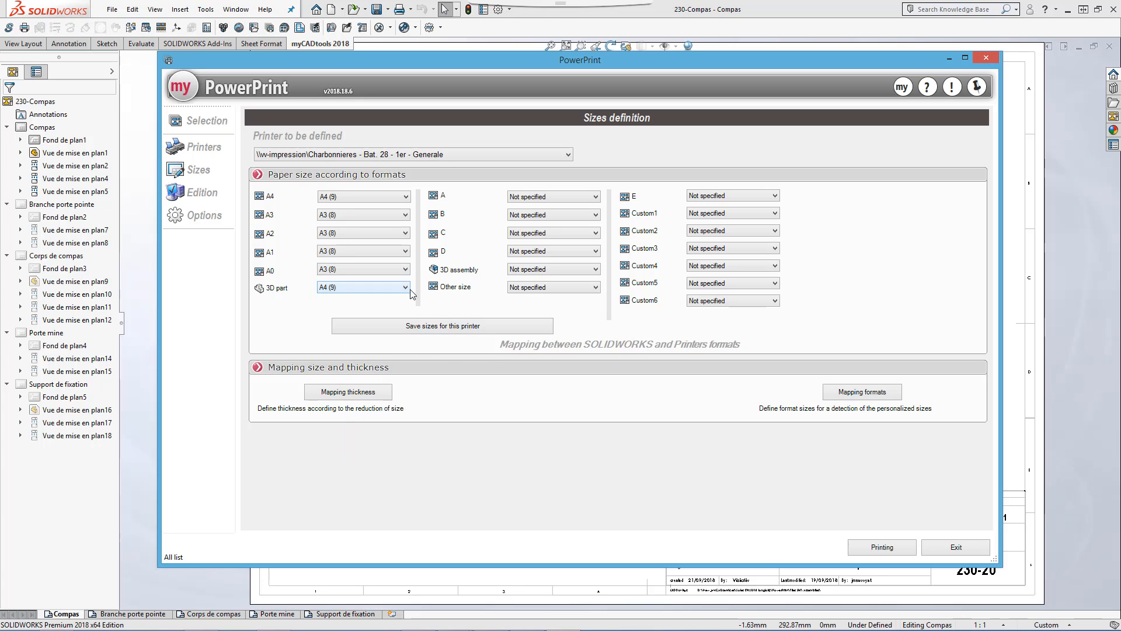
click(596, 270)
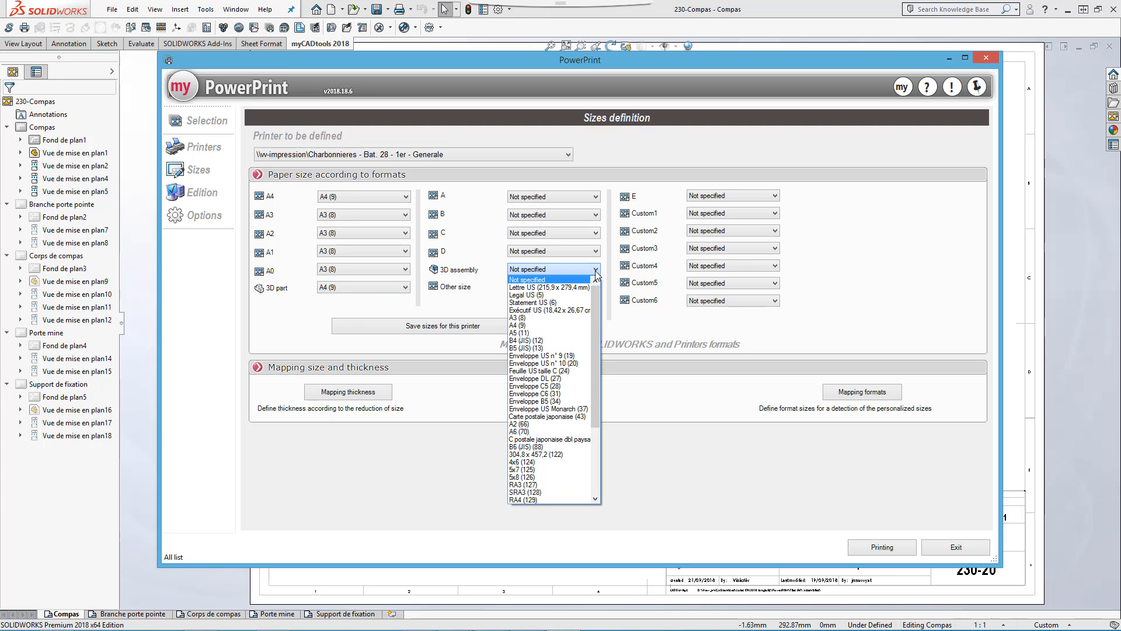
click(582, 318)
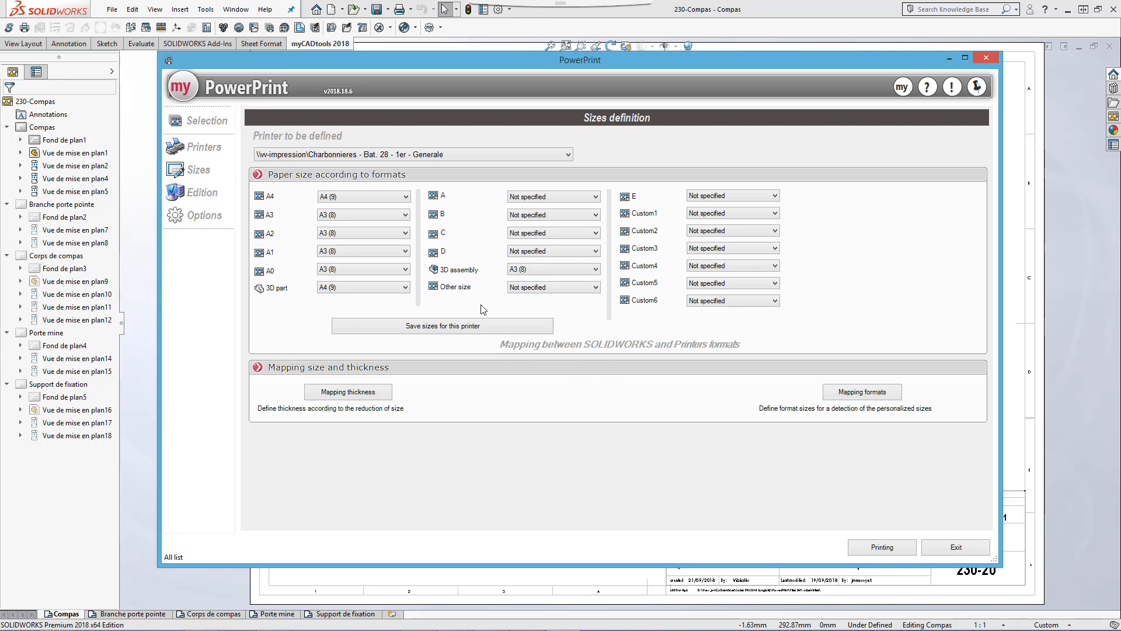
click(447, 329)
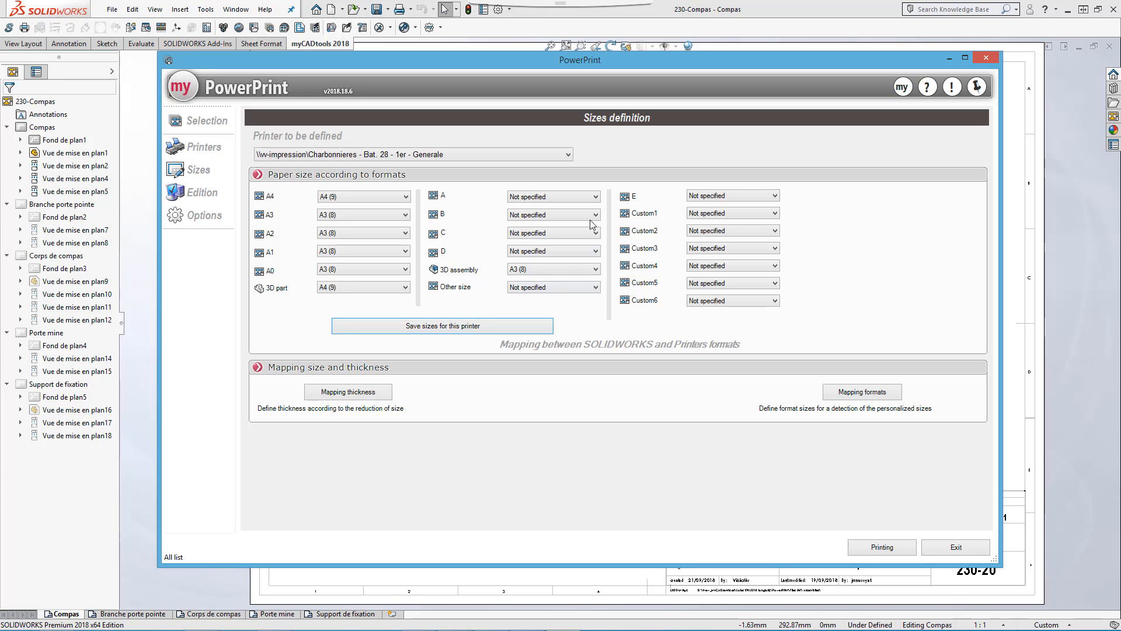
Step: For the PDFCreator printer, map A3 to A3 (8), A2 to A2 (66), A1 to A1 (165) and A0 to A0 (164), and save the sizes
click(567, 155)
click(557, 177)
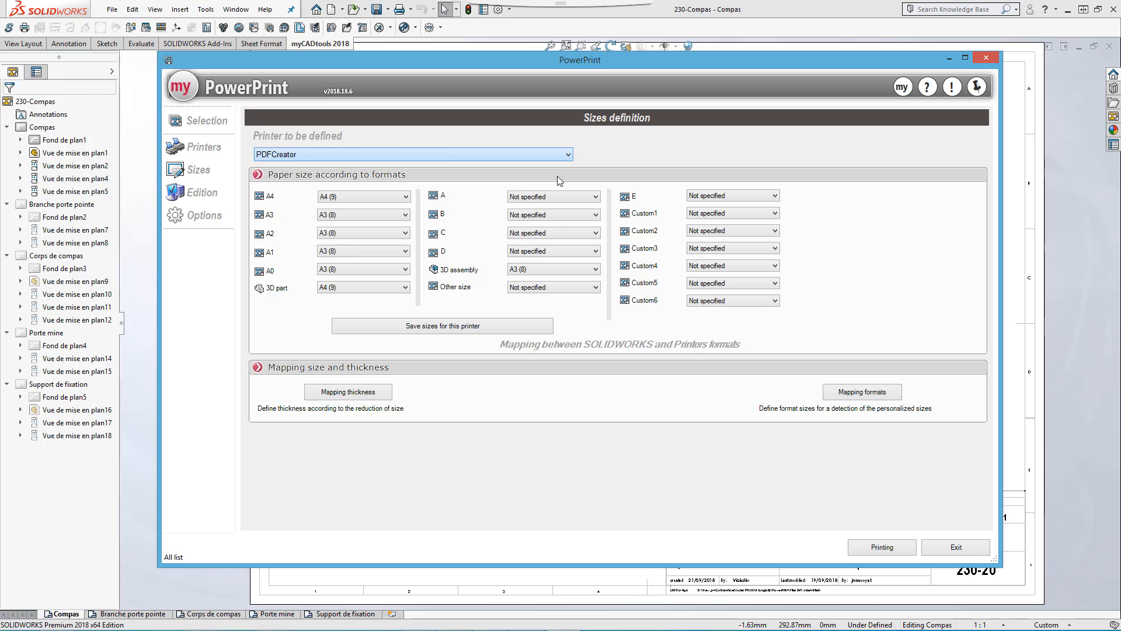
click(406, 216)
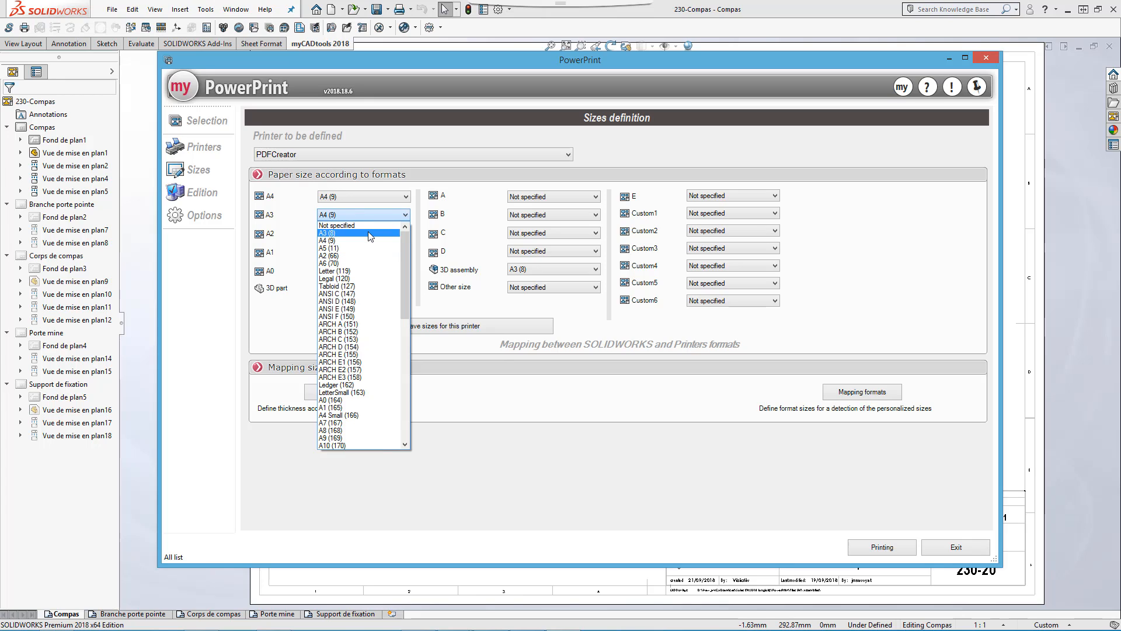
click(369, 232)
click(396, 333)
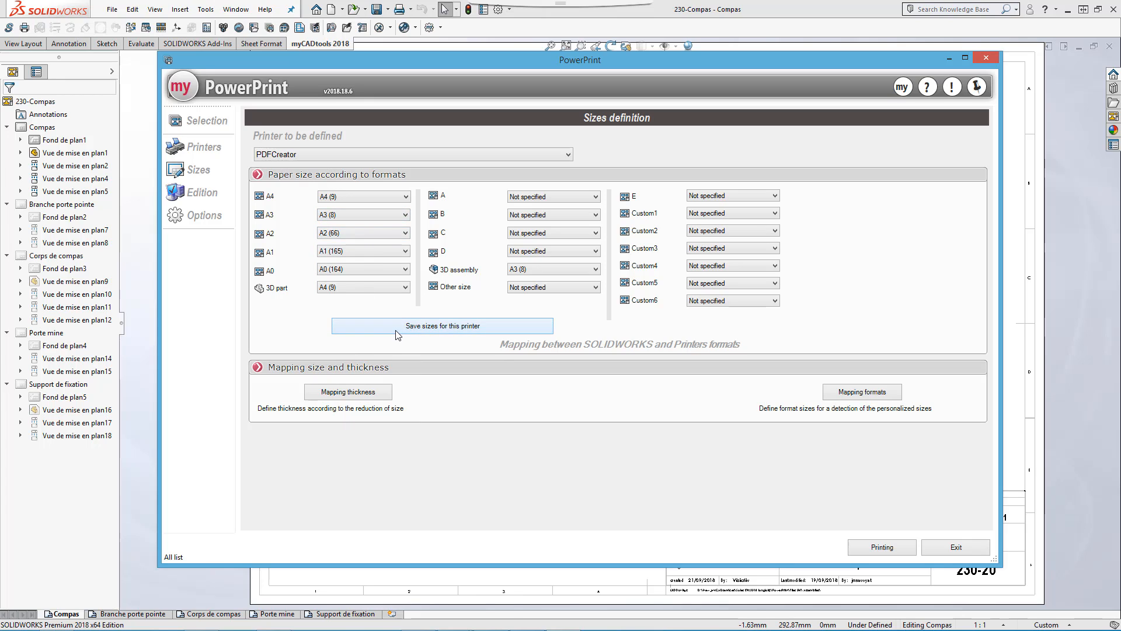
Step: Add a format named Perco to the format mapping with width 1000, height 600 and Horizontal, Vertical orientation, and save it
click(853, 397)
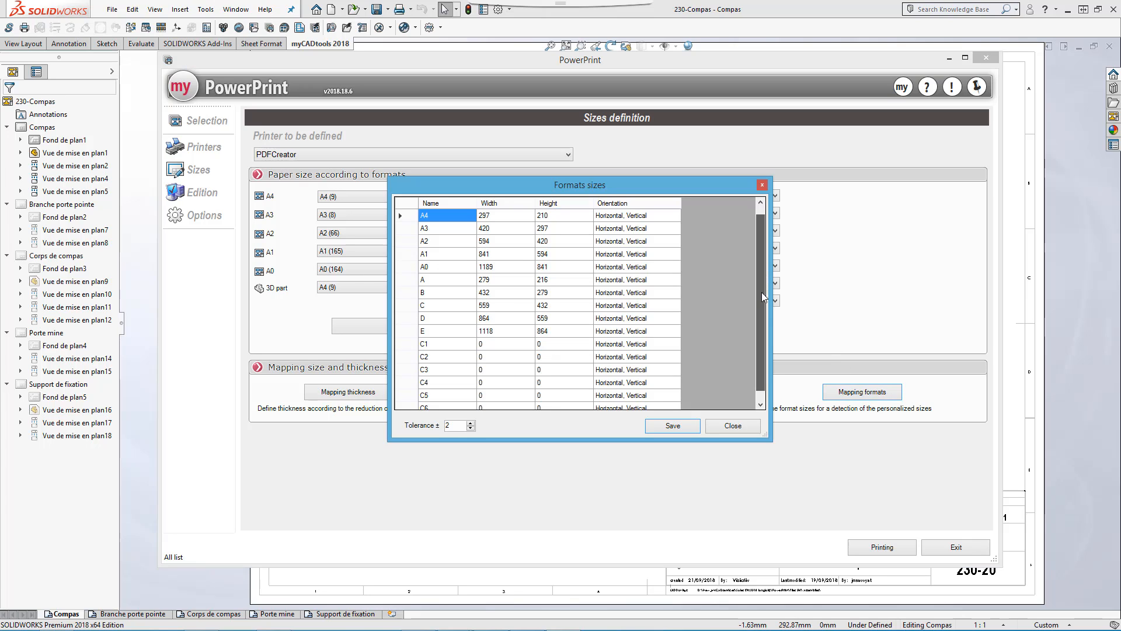
scroll(762, 291, down, 1)
click(457, 395)
text(Perco)
key(Tab)
text(1000)
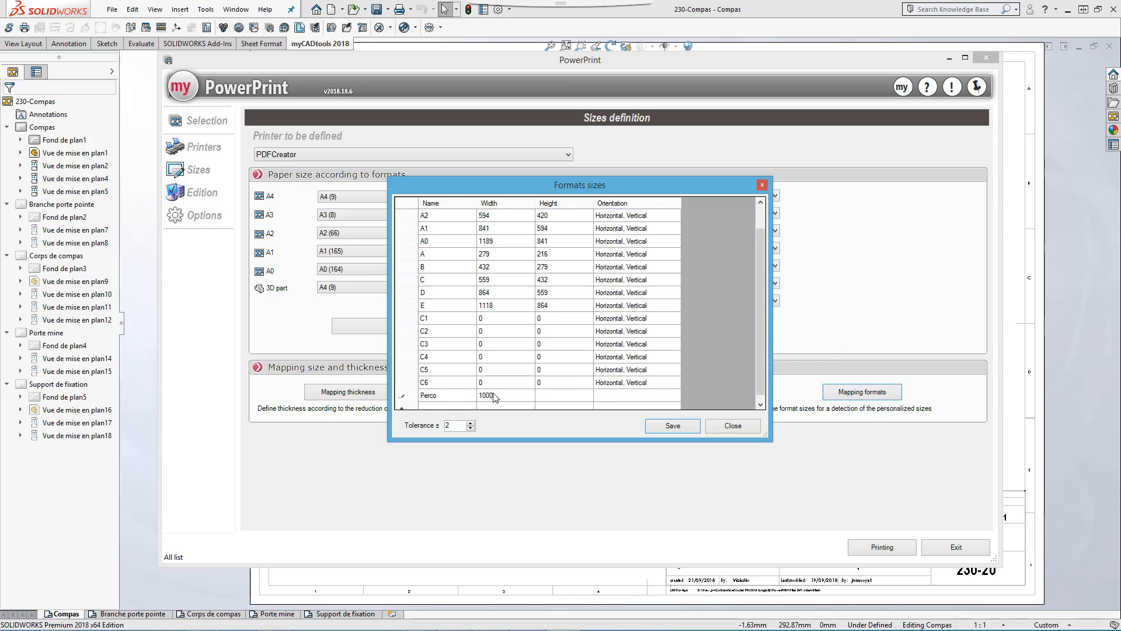
key(Tab)
text(600)
key(Tab)
text(Horizontal, Vertical)
click(674, 426)
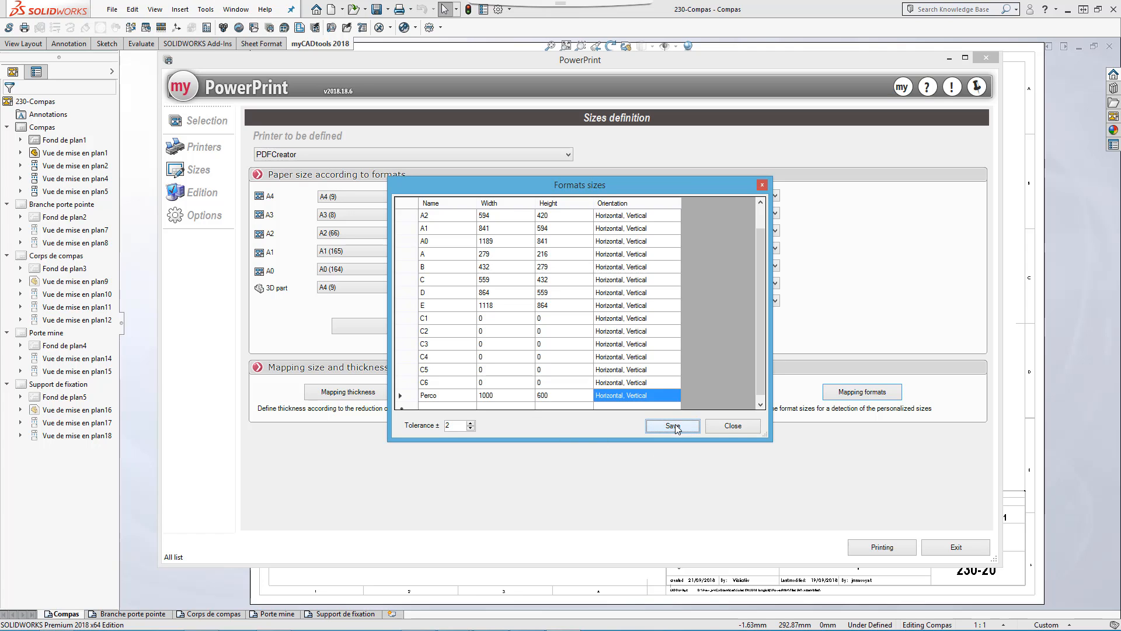
click(708, 426)
Step: Examine the line thickness mapping for the A0 to A3 reduction, from Thin through Thick2
click(337, 392)
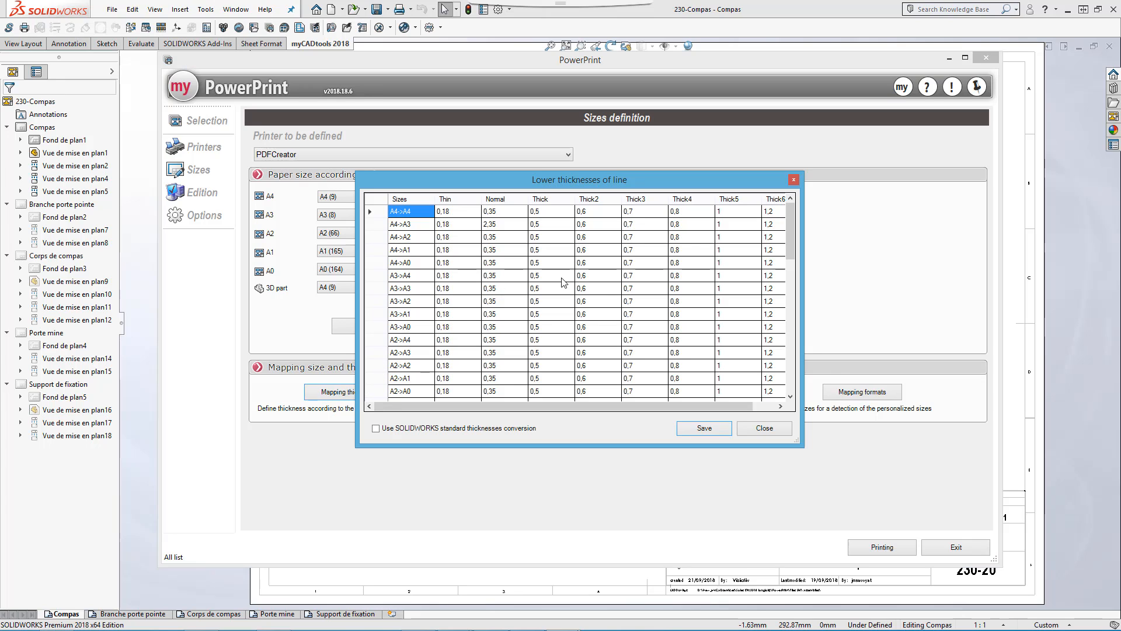
drag(789, 236, 788, 250)
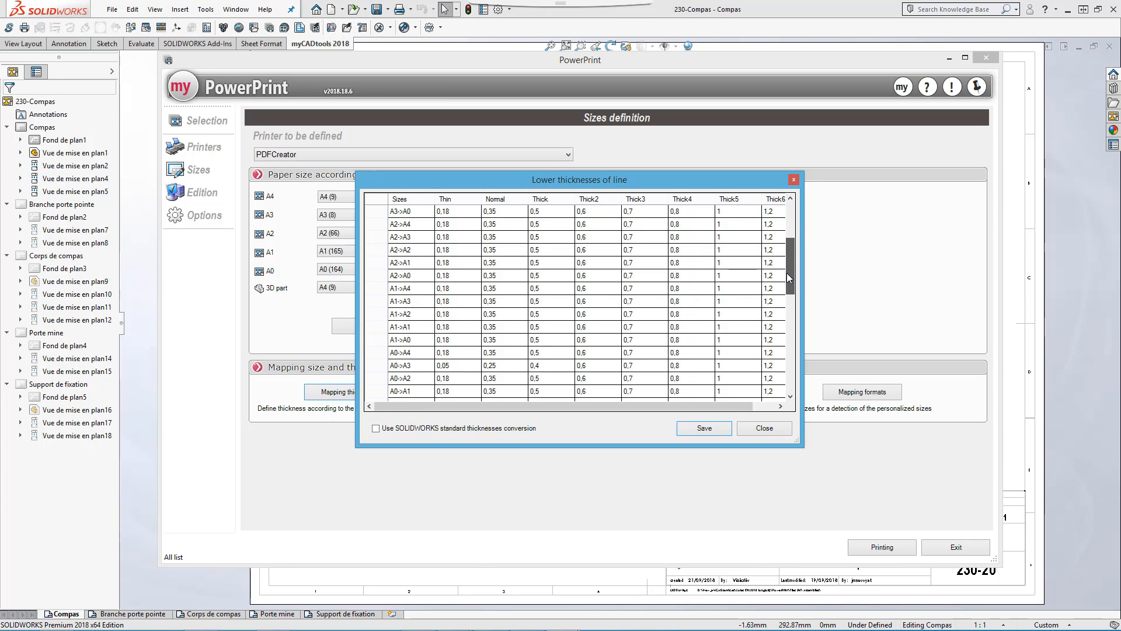
drag(787, 272, 786, 278)
click(411, 340)
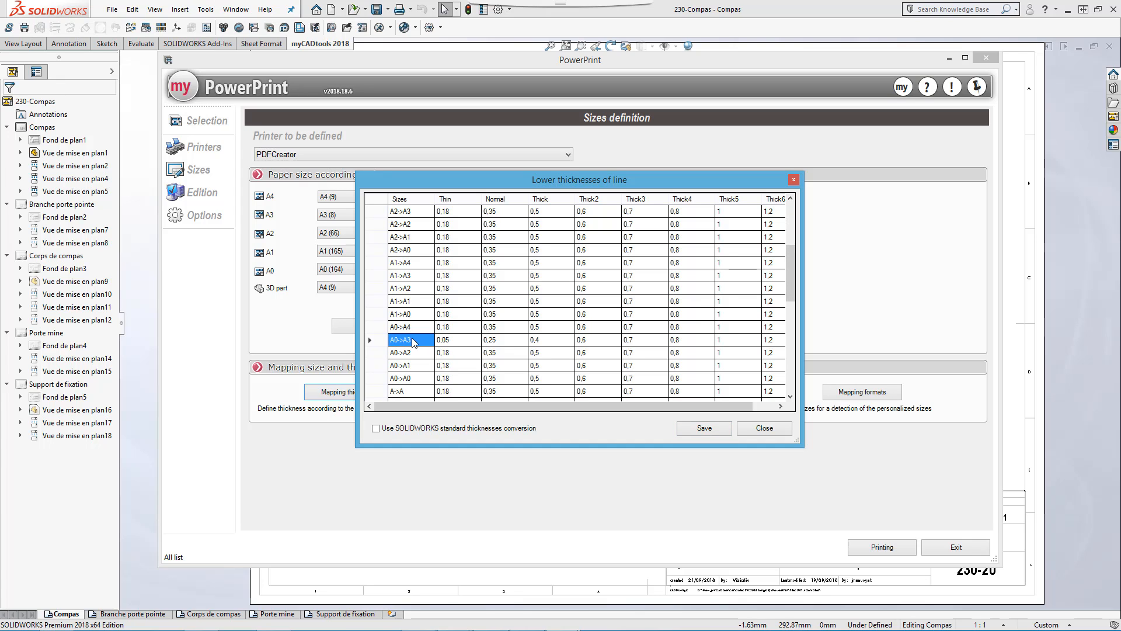
click(447, 342)
click(521, 343)
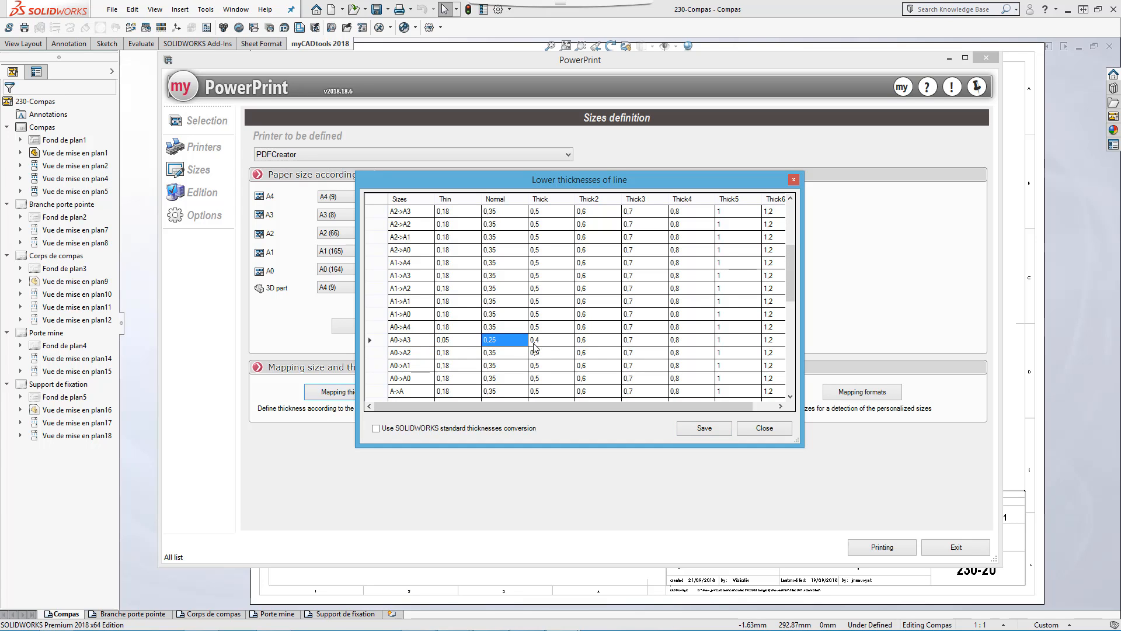
click(548, 346)
click(589, 346)
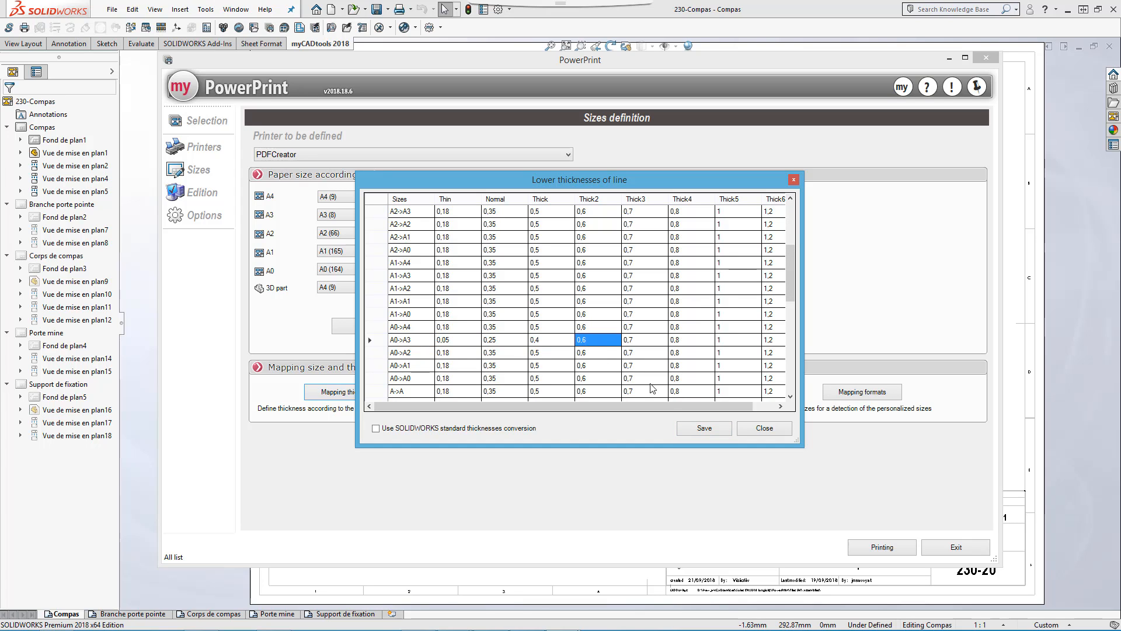
click(763, 430)
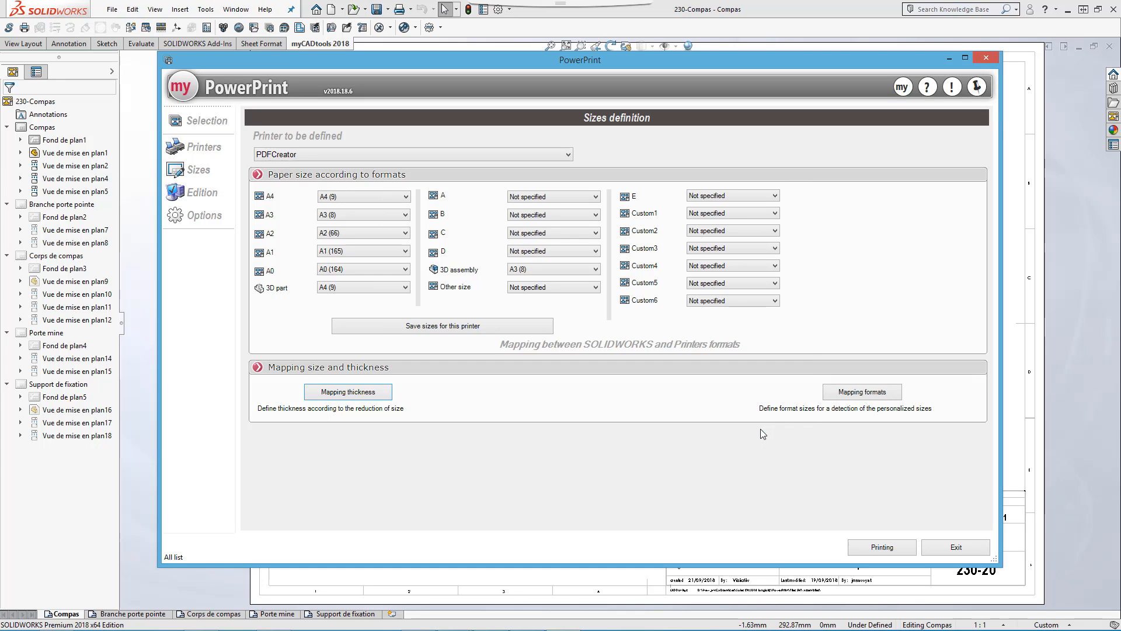
Step: In the edition options, leave paper printing disabled and append the Project property to the created file's name
click(213, 197)
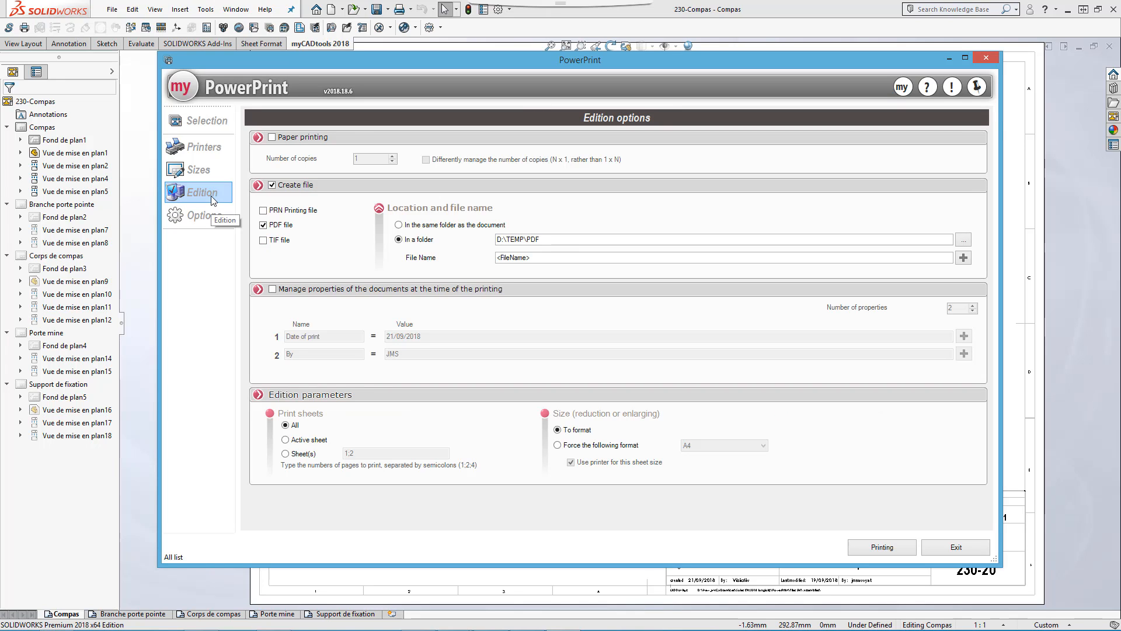
click(272, 138)
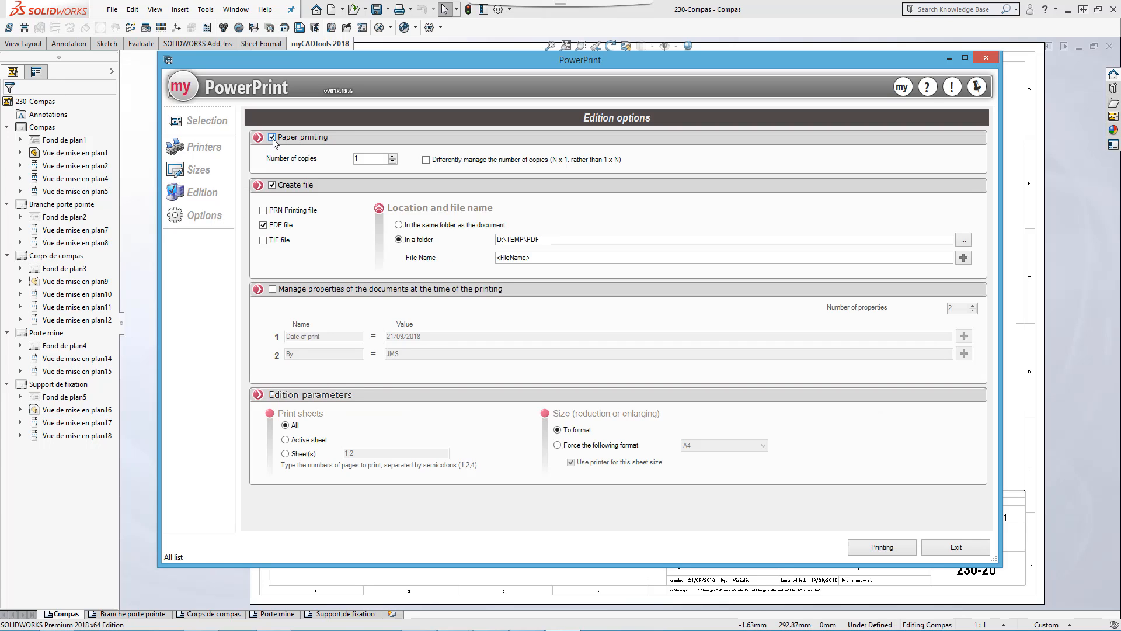
click(272, 138)
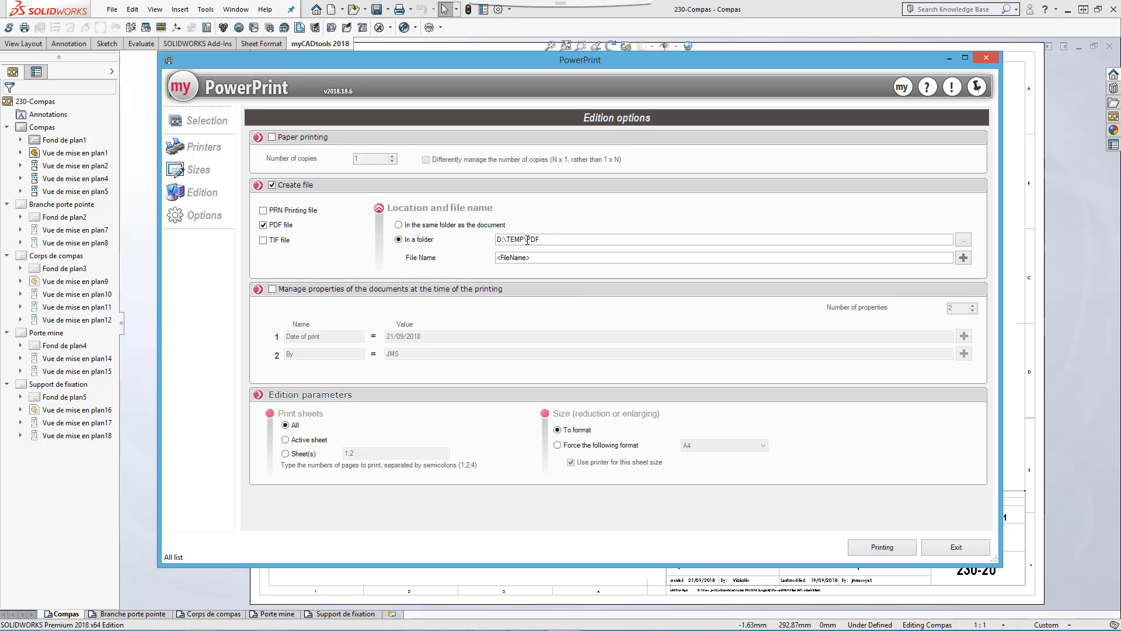
click(684, 261)
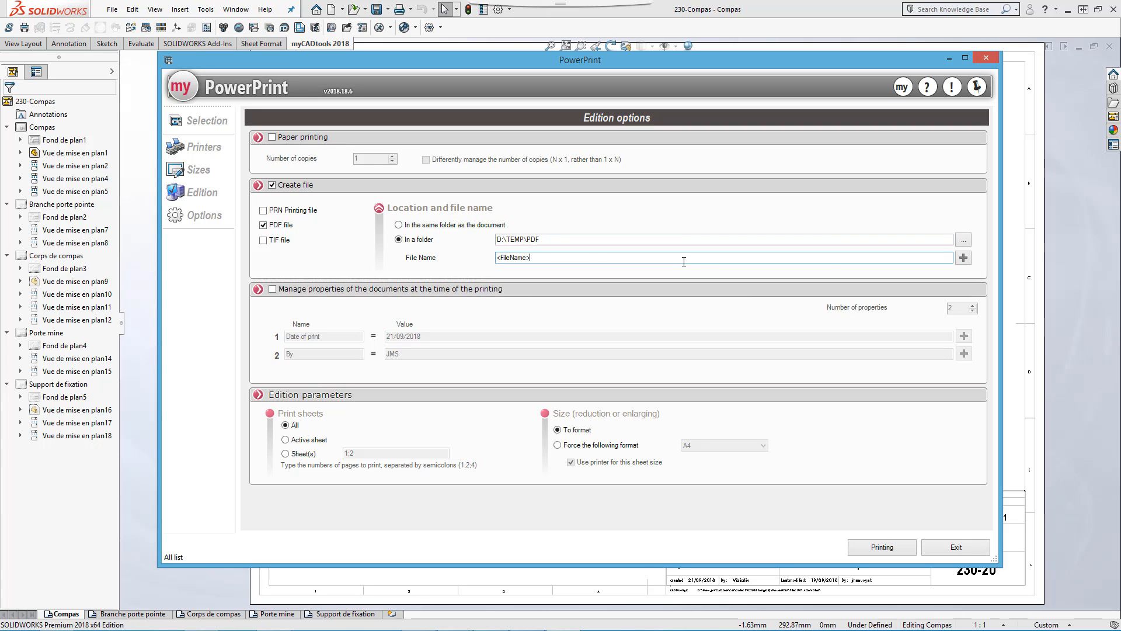
click(963, 257)
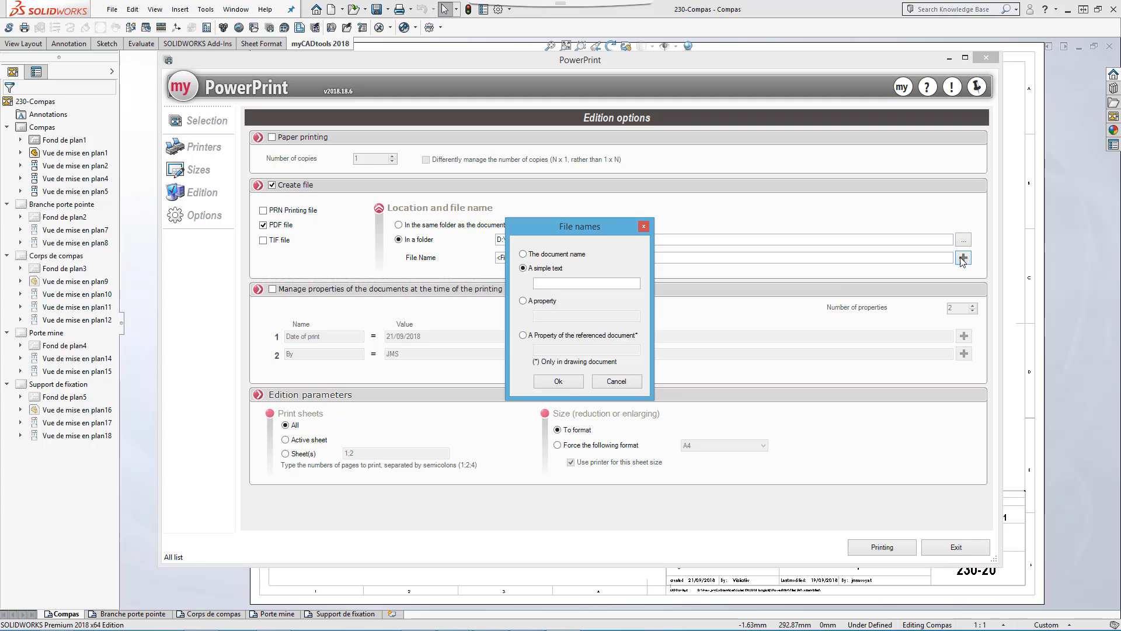
click(543, 301)
click(551, 318)
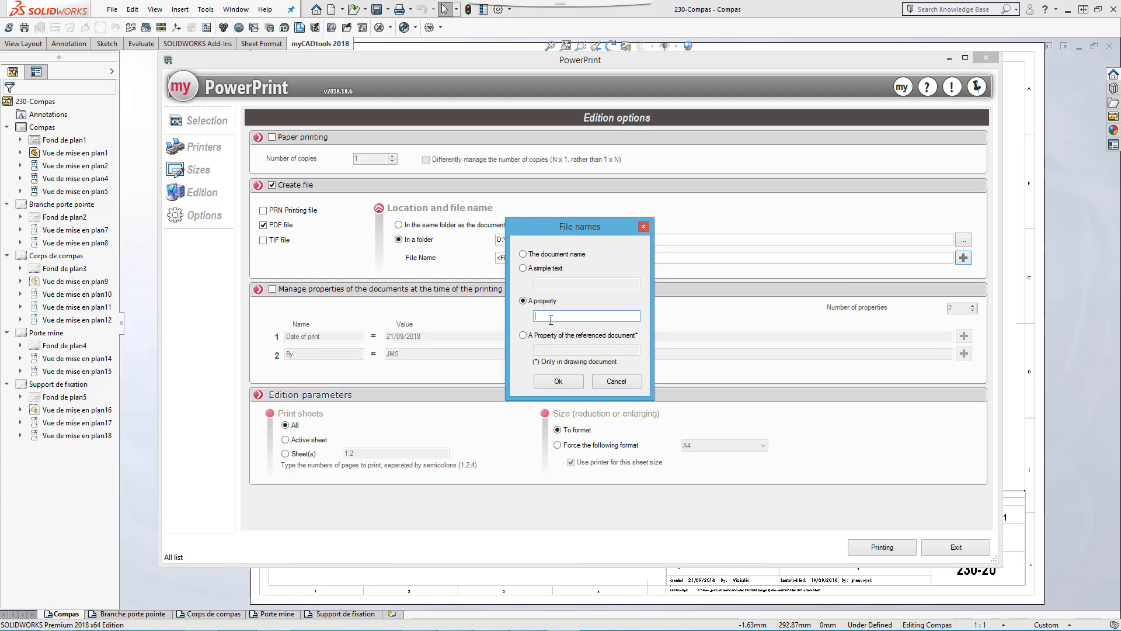
click(556, 381)
Step: Remove the Project property and its separator from the created file's name, keeping only <FileName>
drag(572, 259, 533, 261)
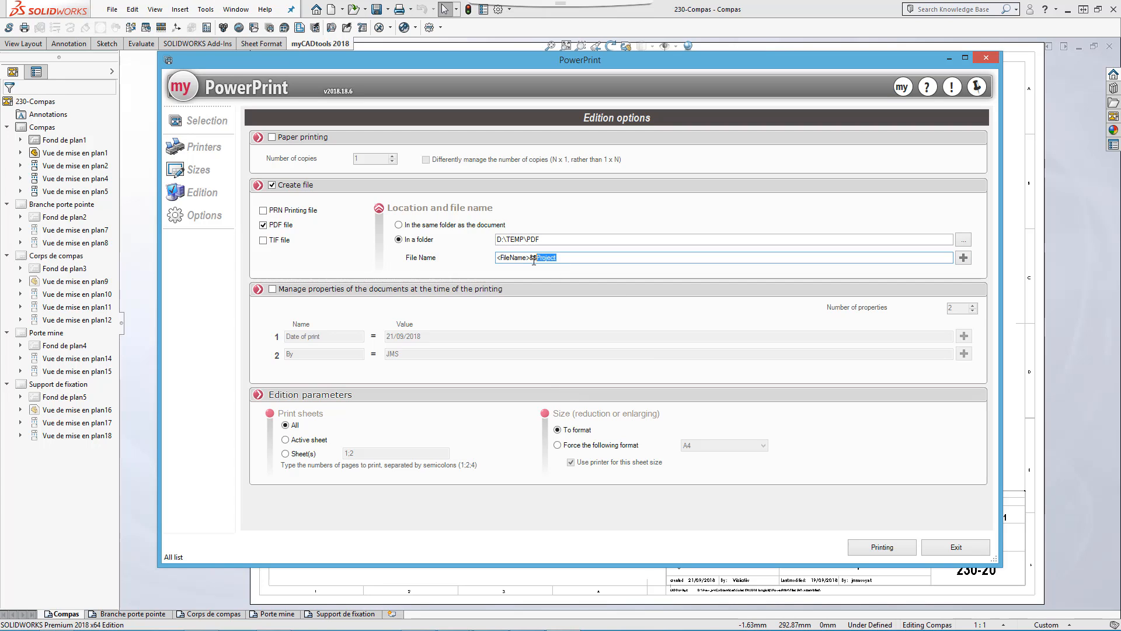
key(BackSpace)
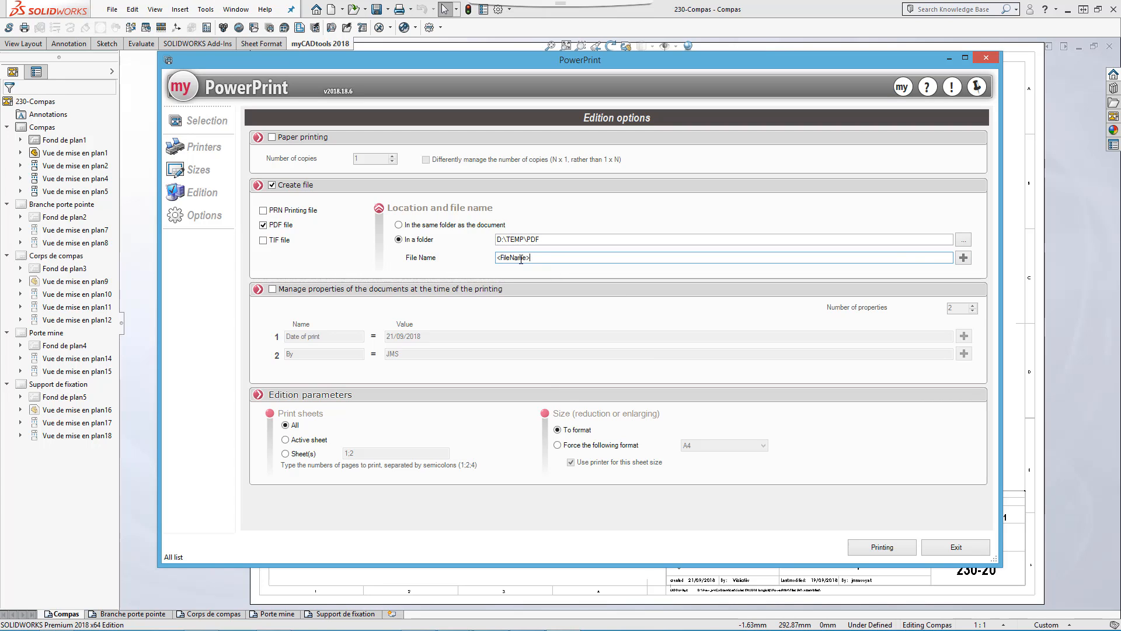
click(272, 289)
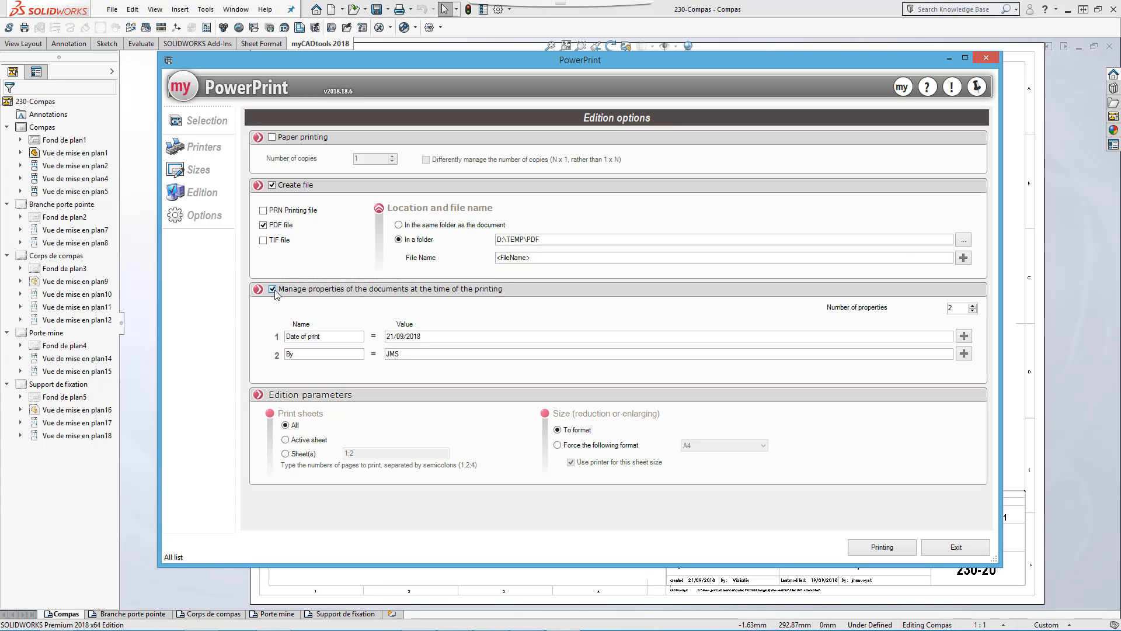
click(273, 290)
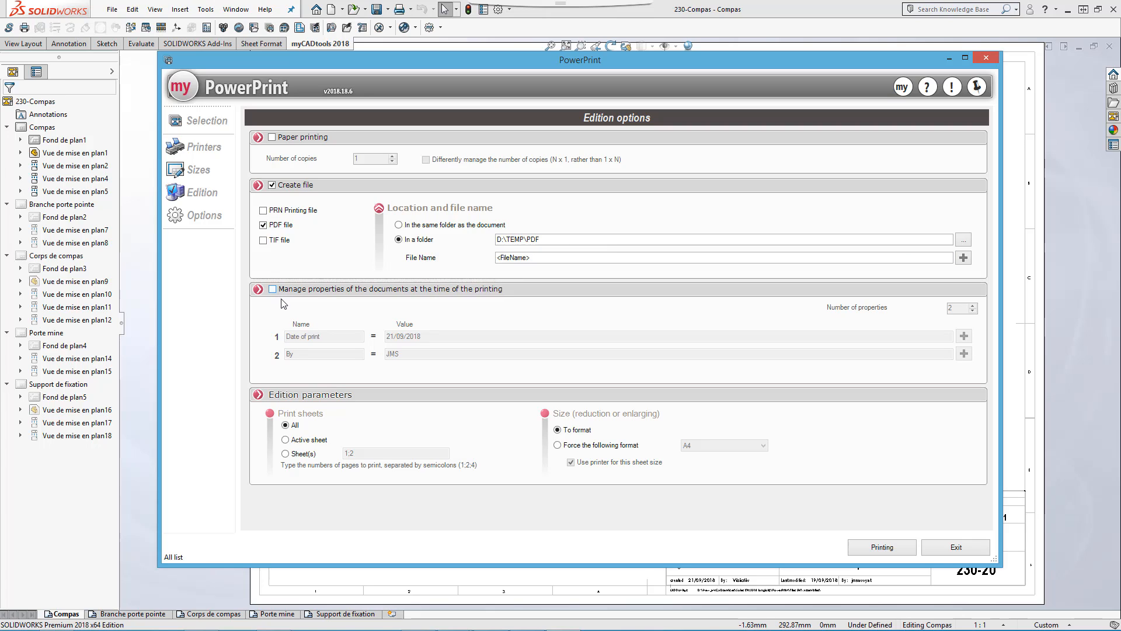
click(285, 453)
click(285, 425)
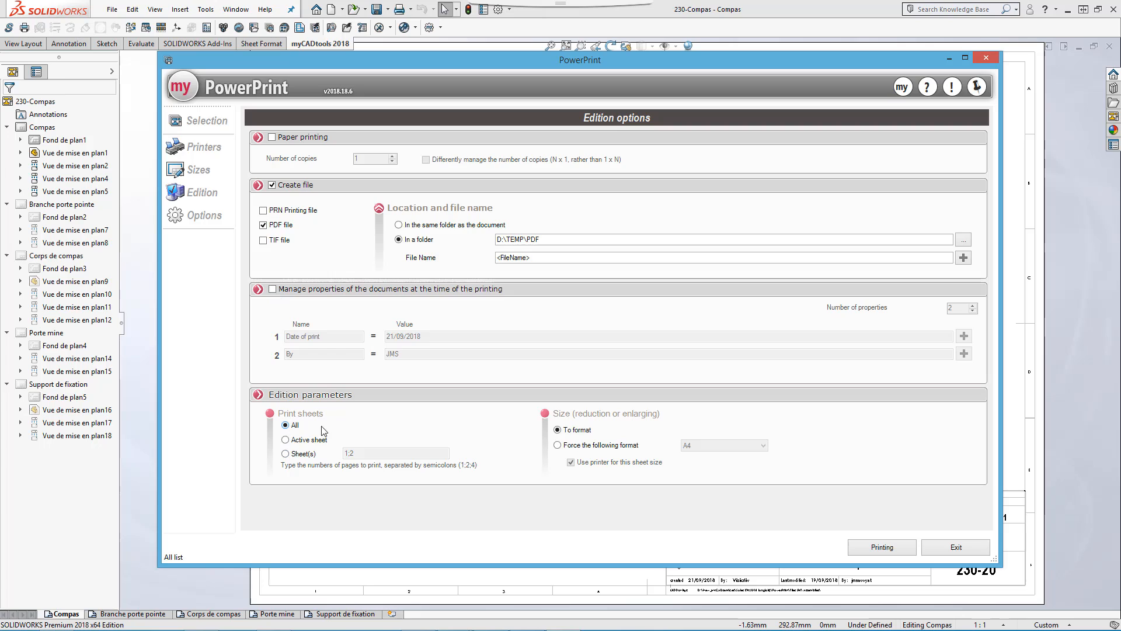
click(558, 445)
click(558, 430)
Step: Toggle the full screen zoom operation for documents in the general options and return to the file selection
click(198, 216)
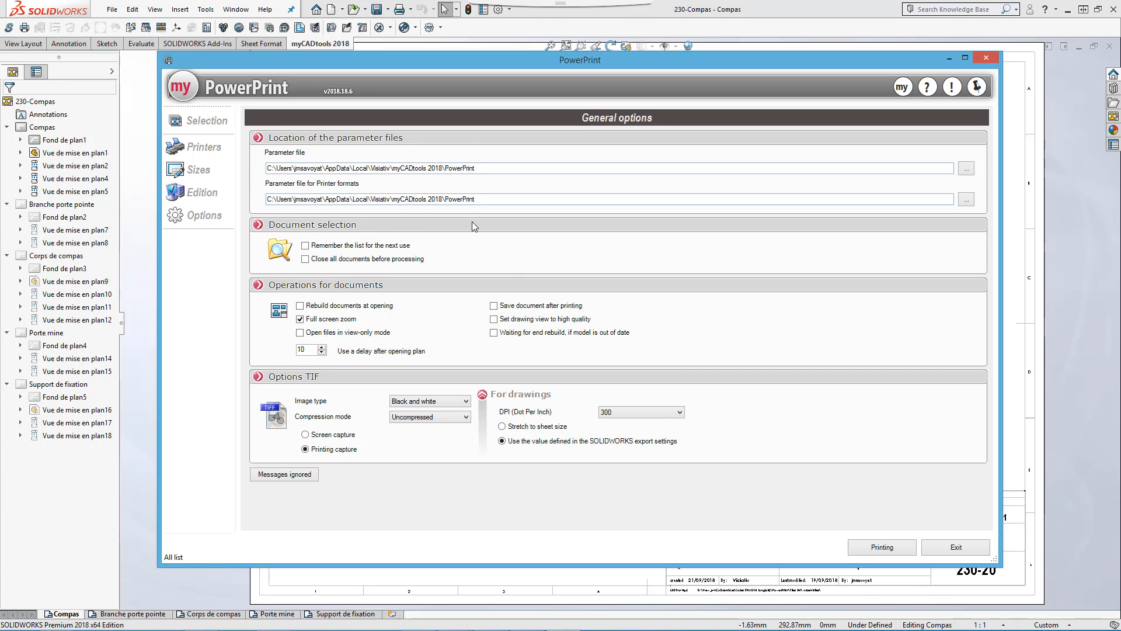
click(300, 320)
click(205, 124)
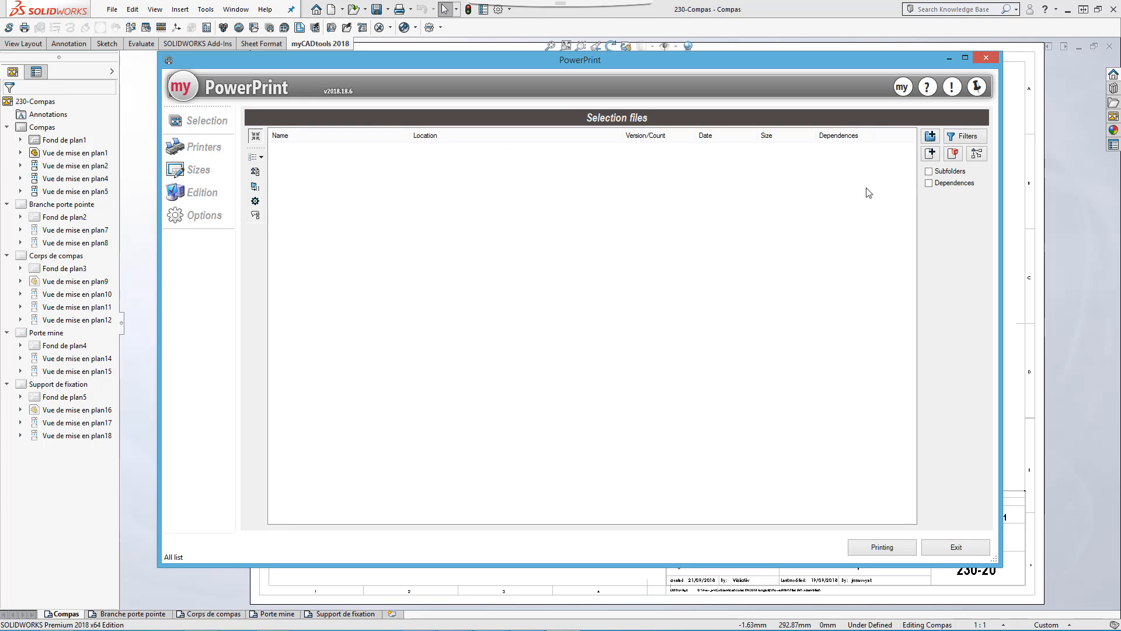
click(955, 155)
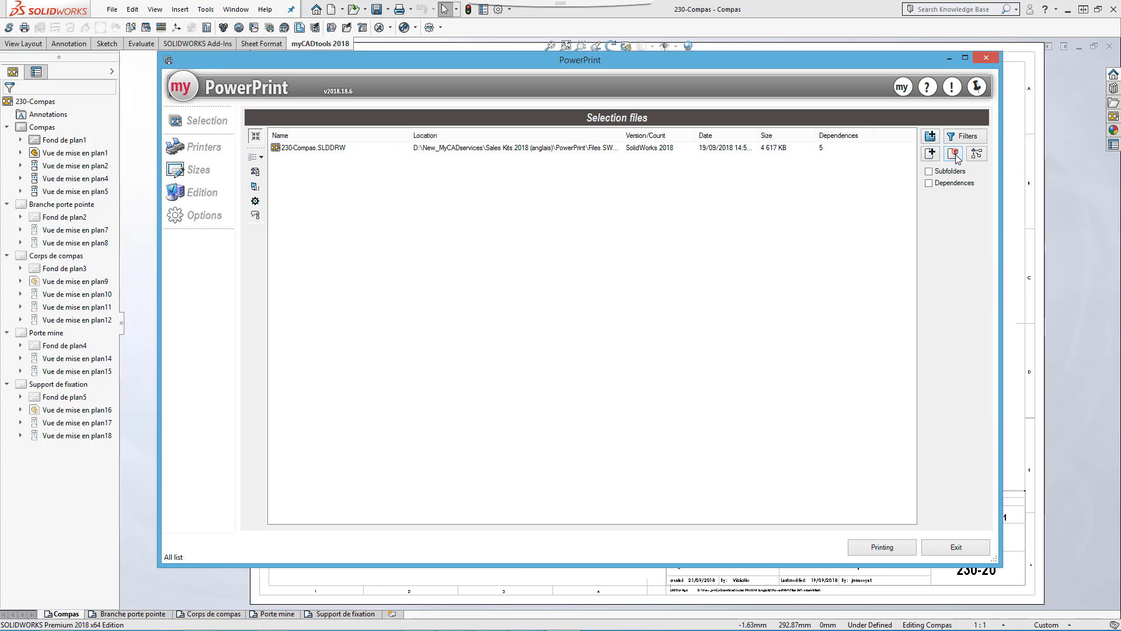
click(606, 149)
key(Delete)
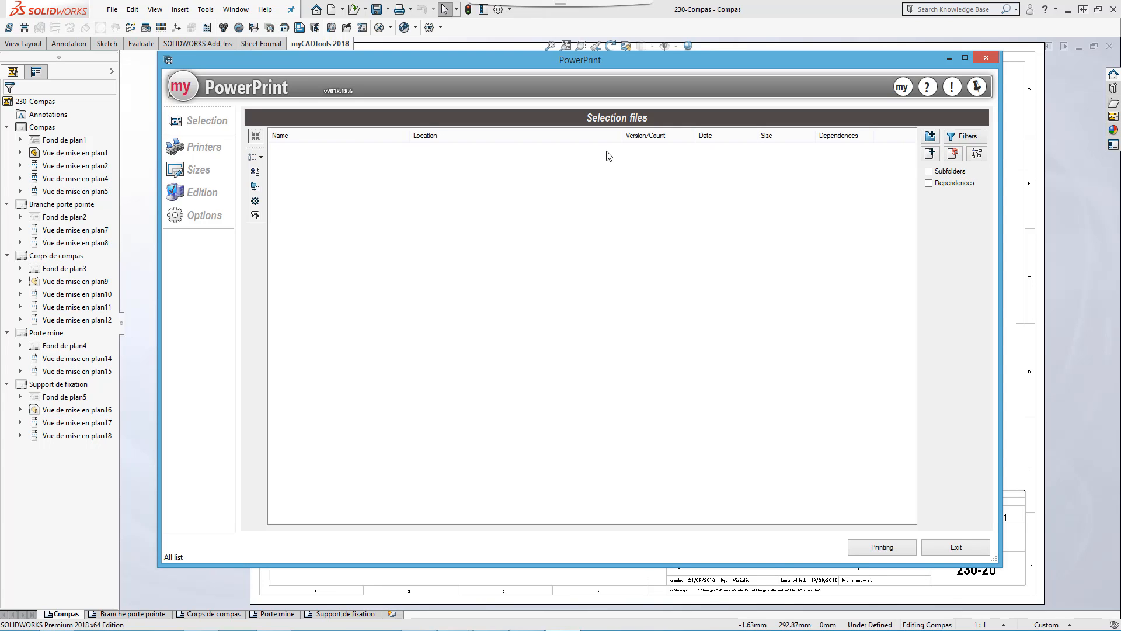
click(957, 135)
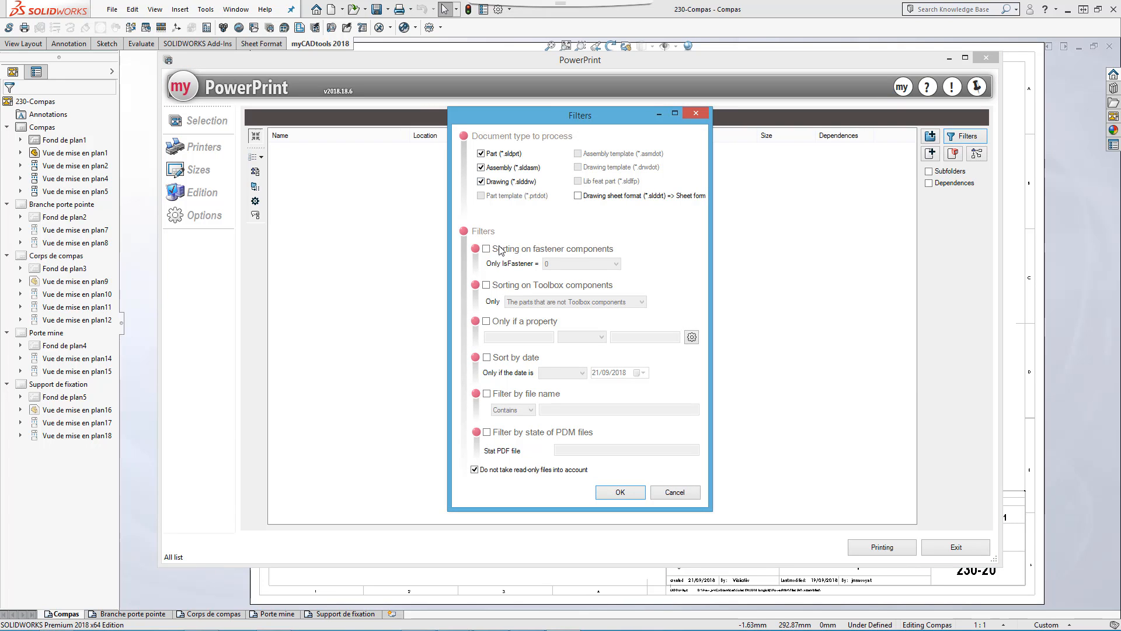
click(673, 494)
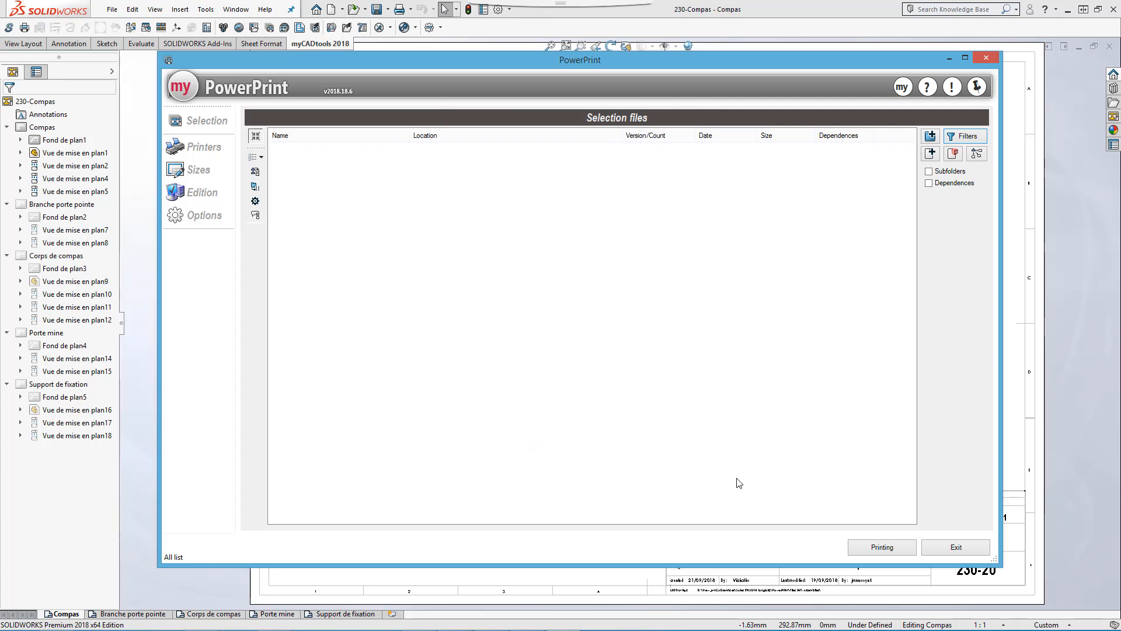
Step: Add the Drawings folder to the selection list and break it down into its individual drawing files
click(930, 137)
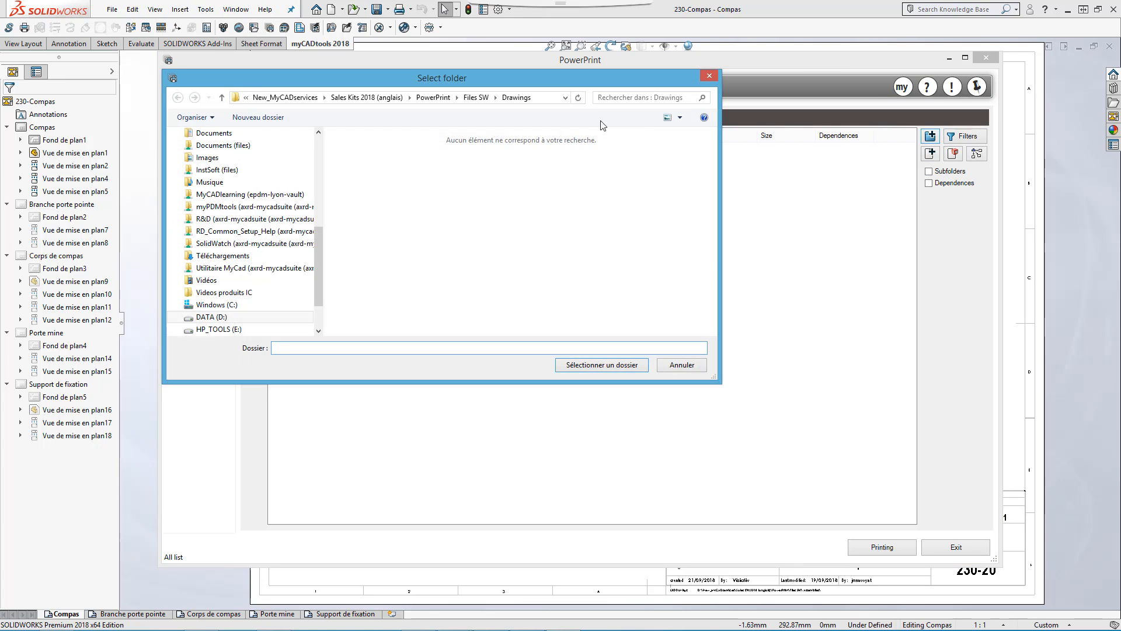
click(575, 364)
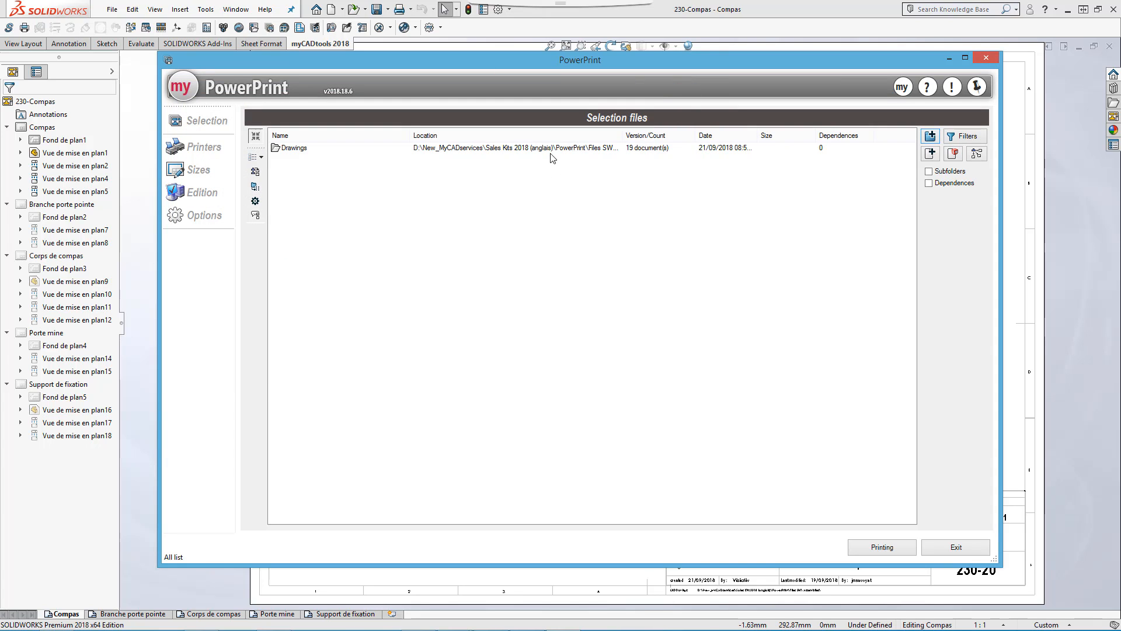
right_click(549, 151)
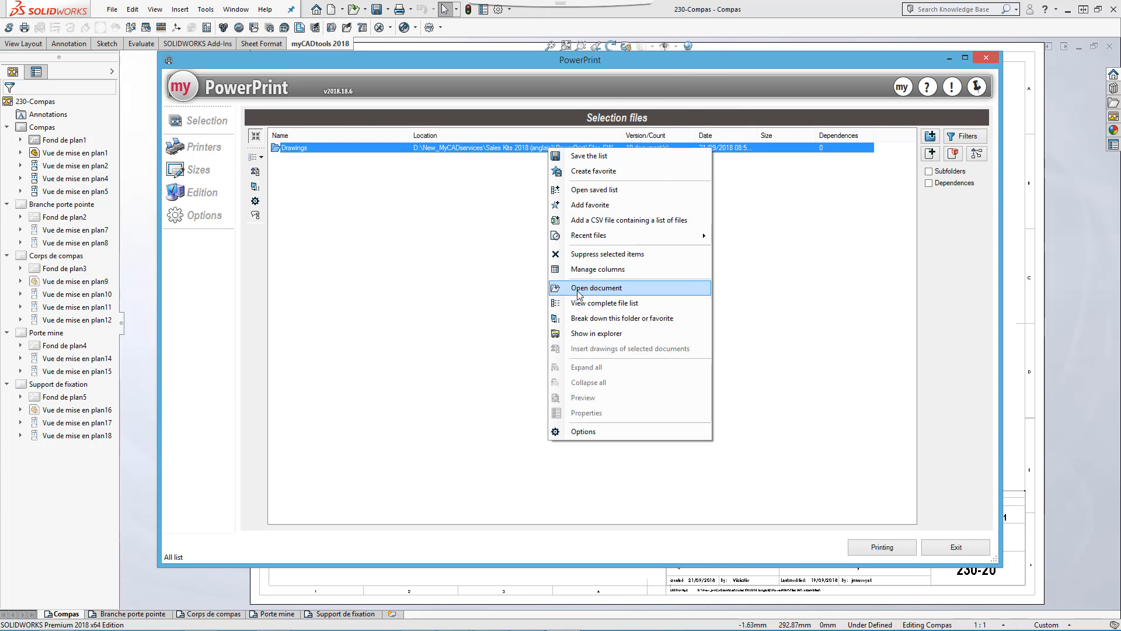
click(581, 320)
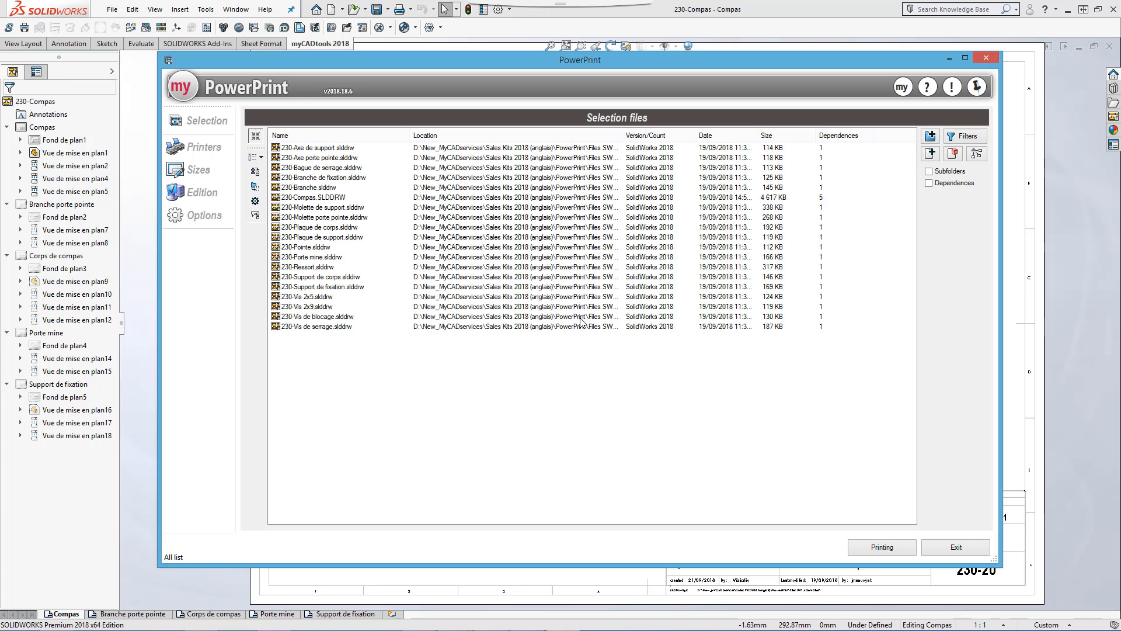
Step: Remove the drawings from 230-Molette porte pointe.slddrw through 230-Vis de serrage.slddrw from the selection list
click(281, 217)
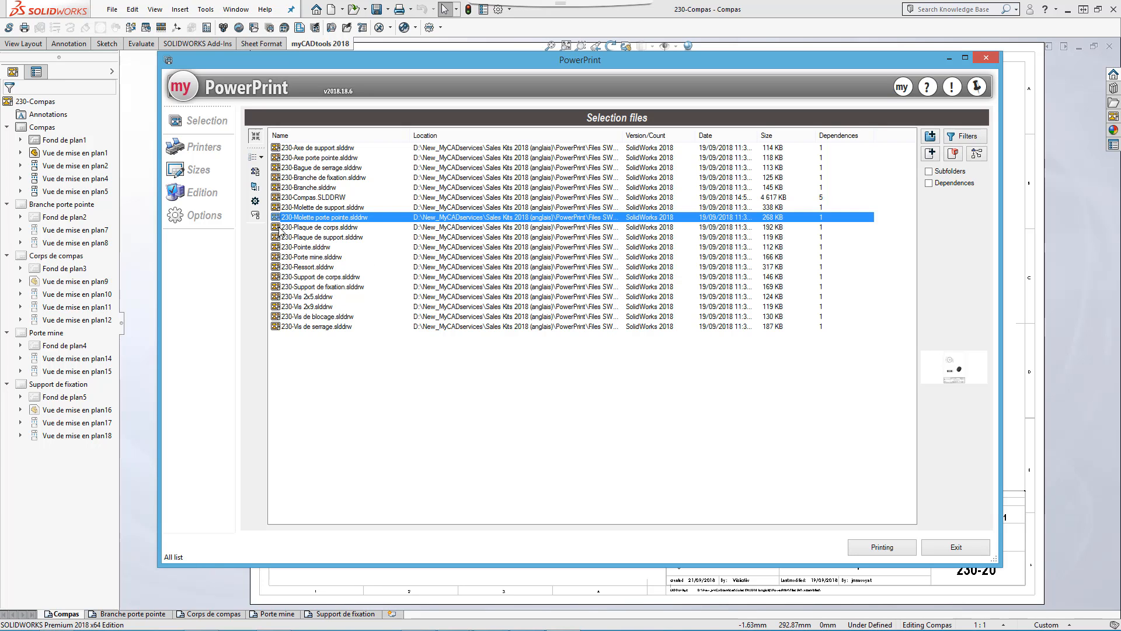
shift+click(289, 326)
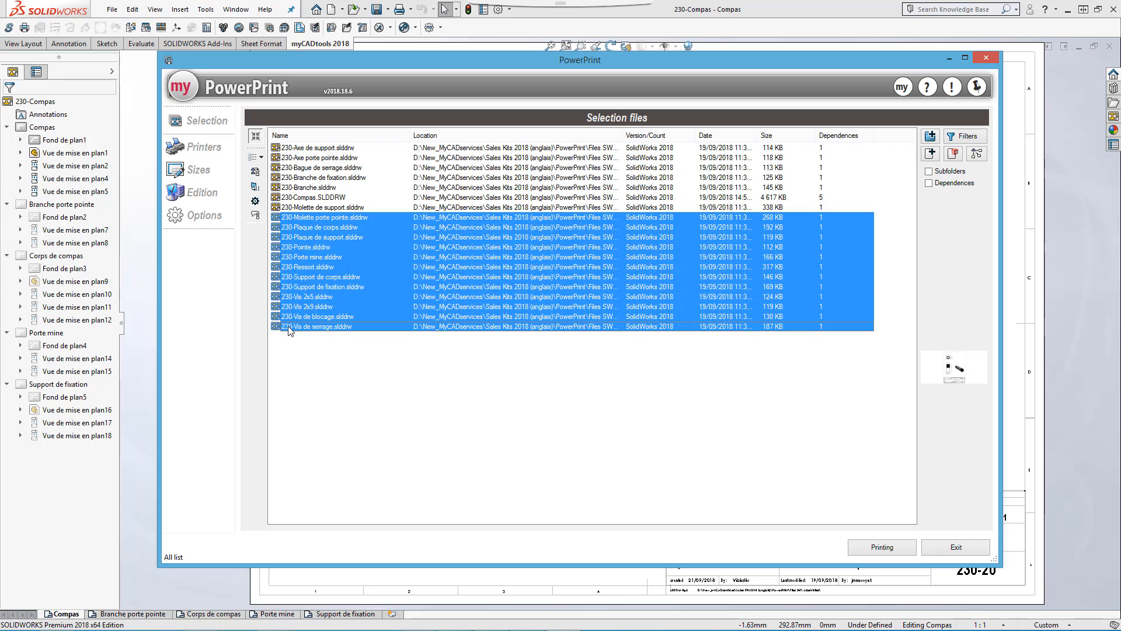
key(Delete)
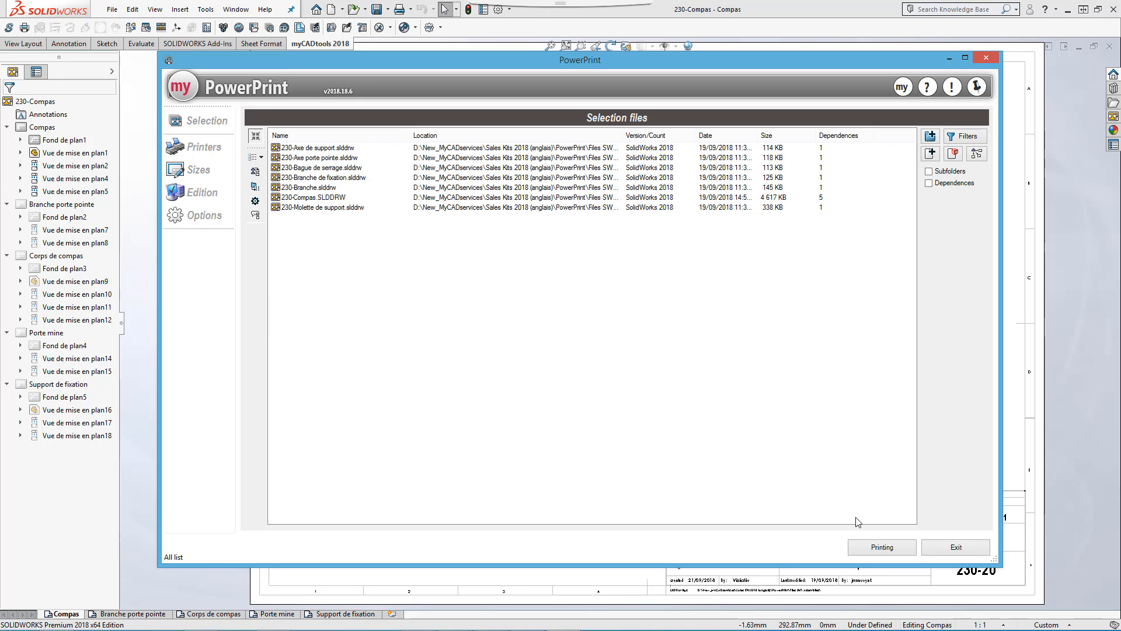
Step: Run the printing of the listed drawings and decline to view the processing report
click(879, 547)
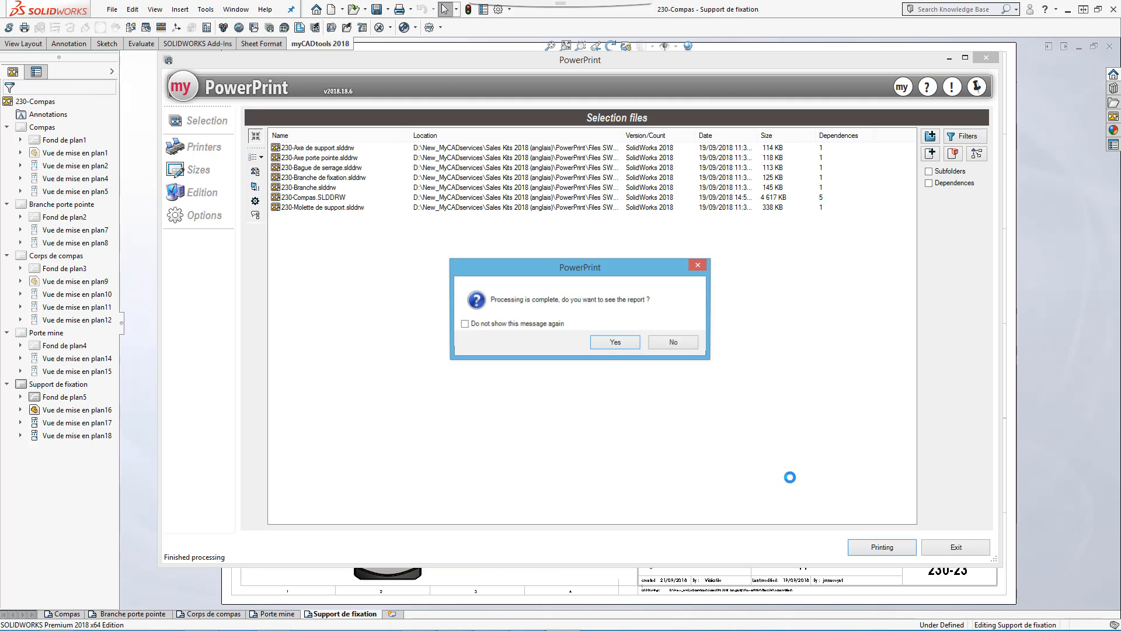
click(671, 343)
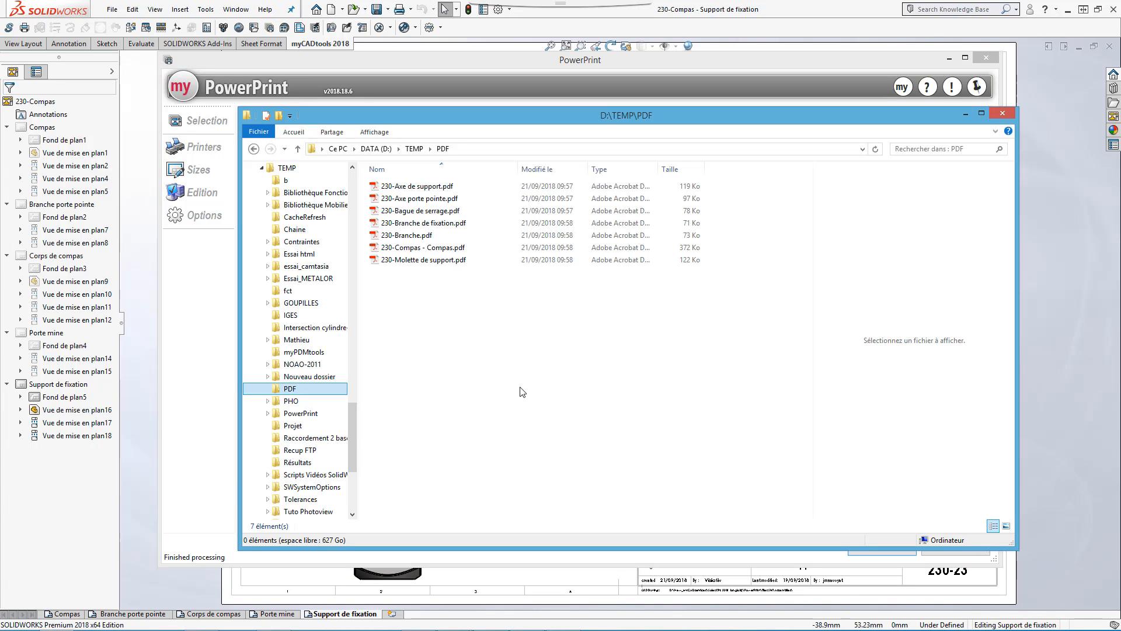
Step: Preview 230-Axe de support.pdf in the D:\TEMP\PDF folder with a widened preview area
click(449, 187)
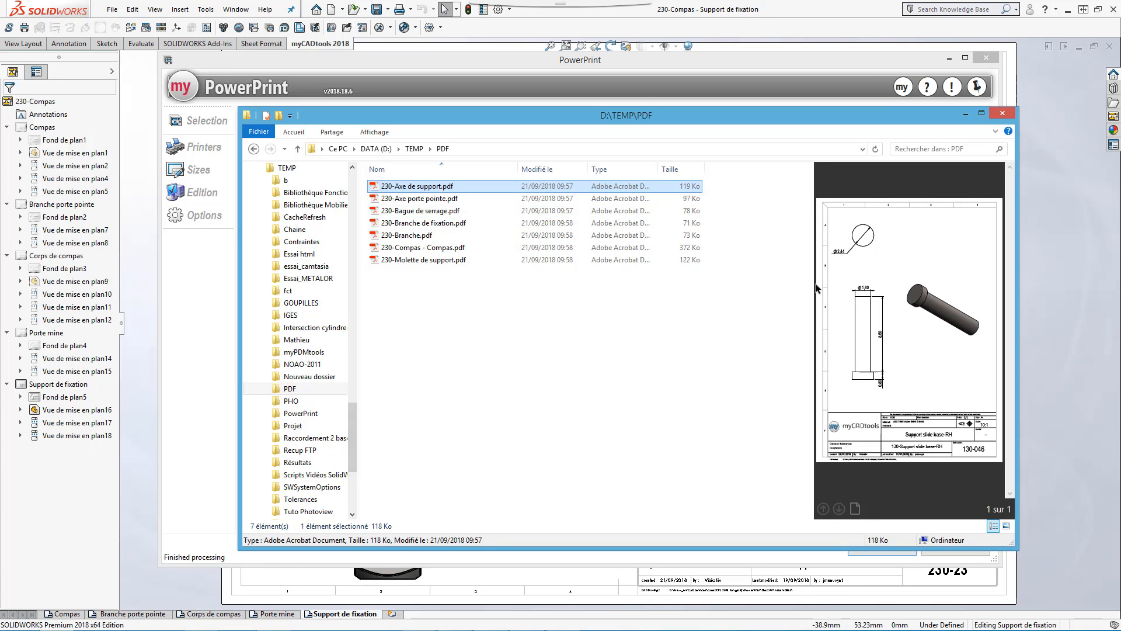
drag(813, 287, 720, 289)
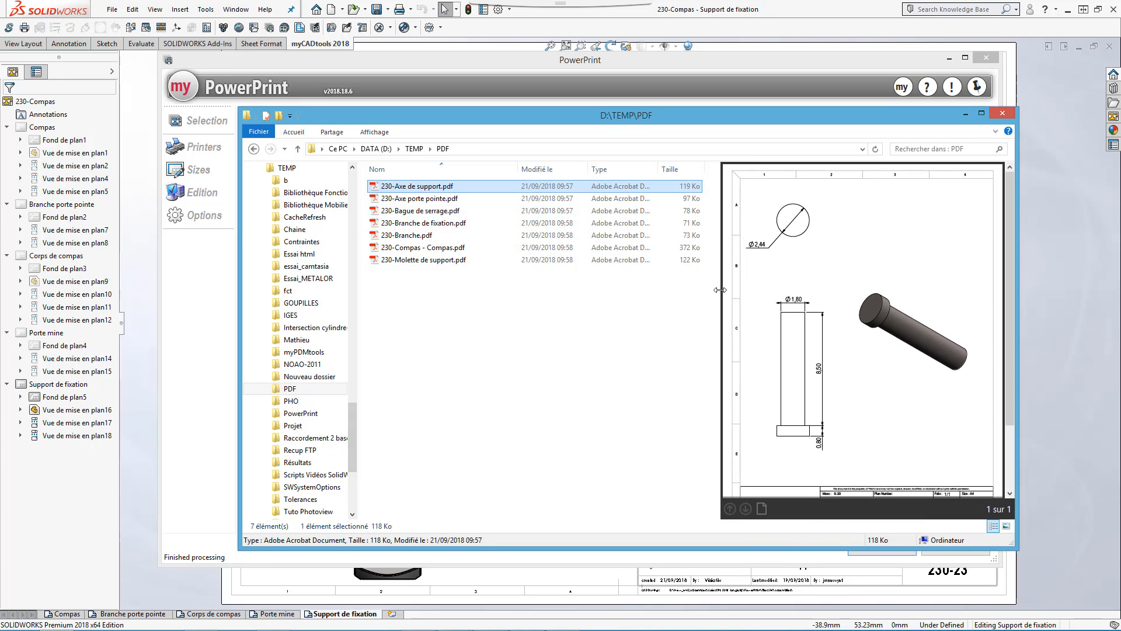
Step: Open 230-Compas - Compas.pdf, examine its sheets from Compas through Support de fixation, and close it to return to PowerPrint
double_click(413, 247)
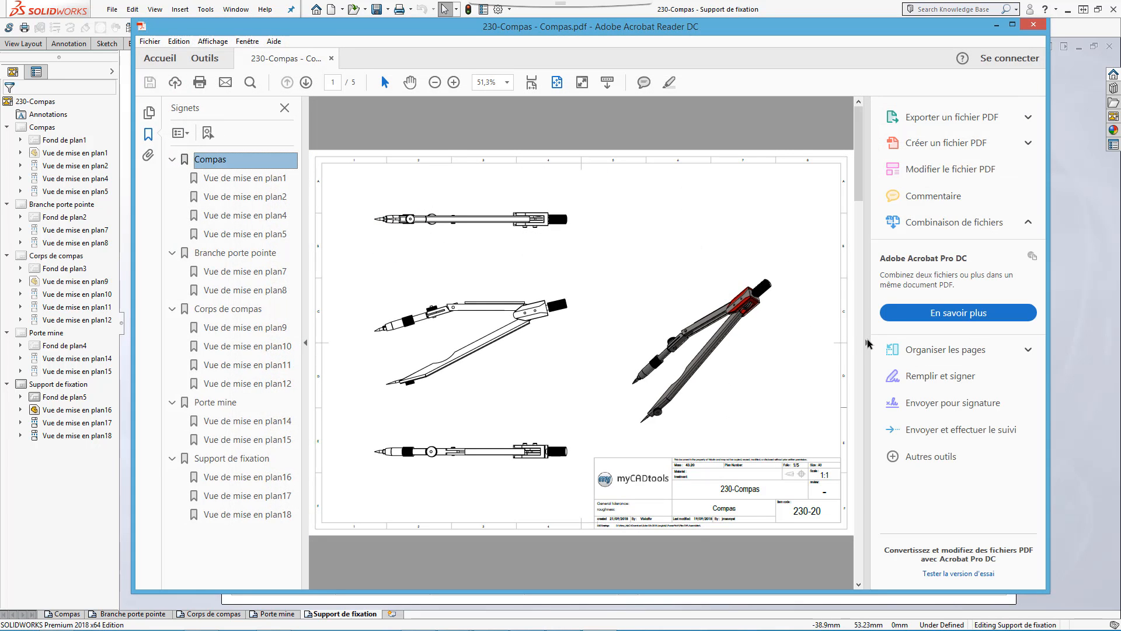
click(867, 342)
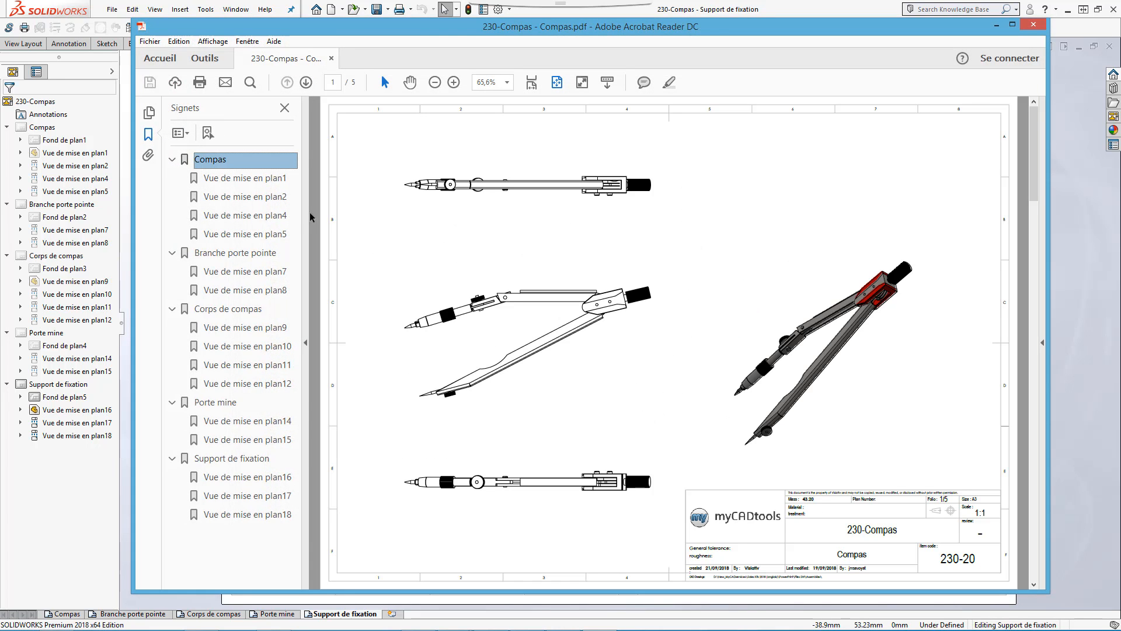
click(268, 257)
click(246, 310)
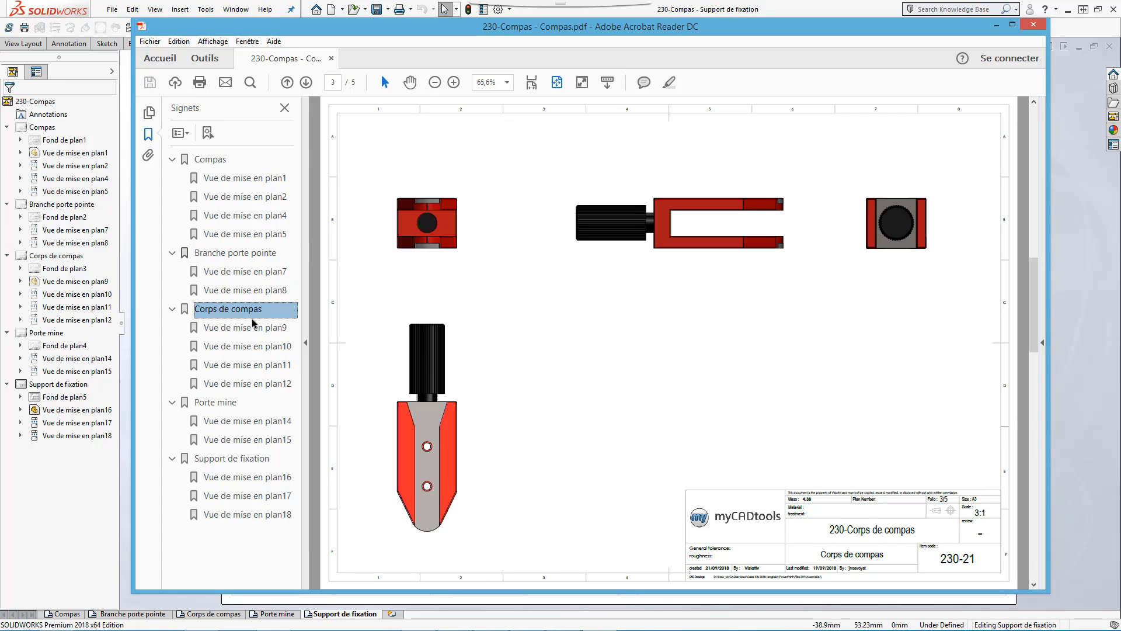
click(226, 403)
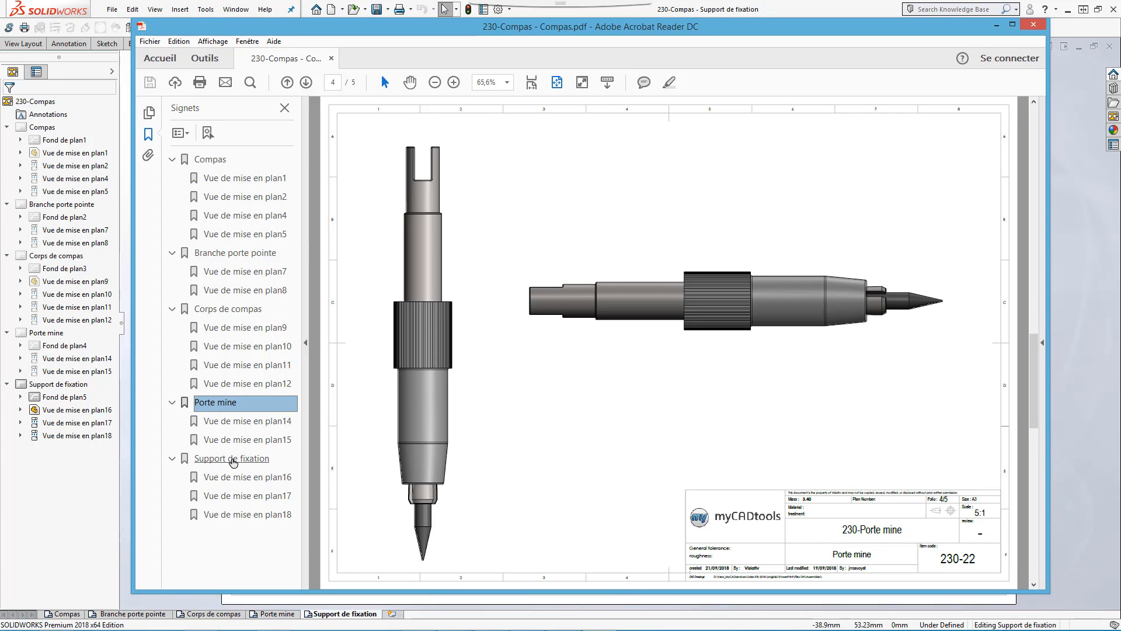
click(231, 459)
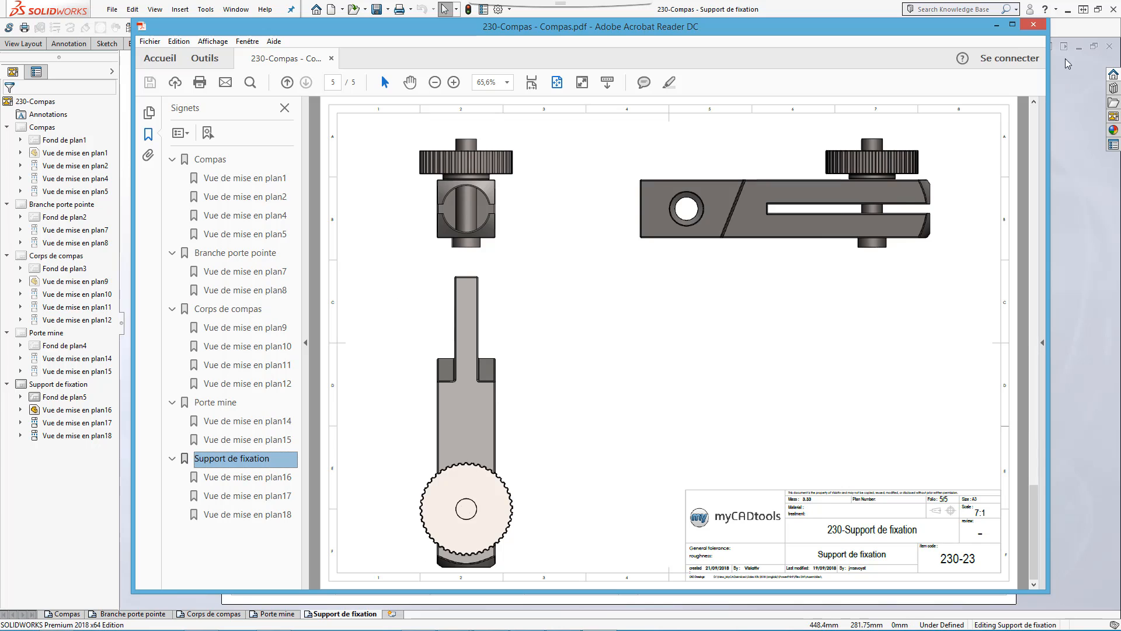
click(1032, 25)
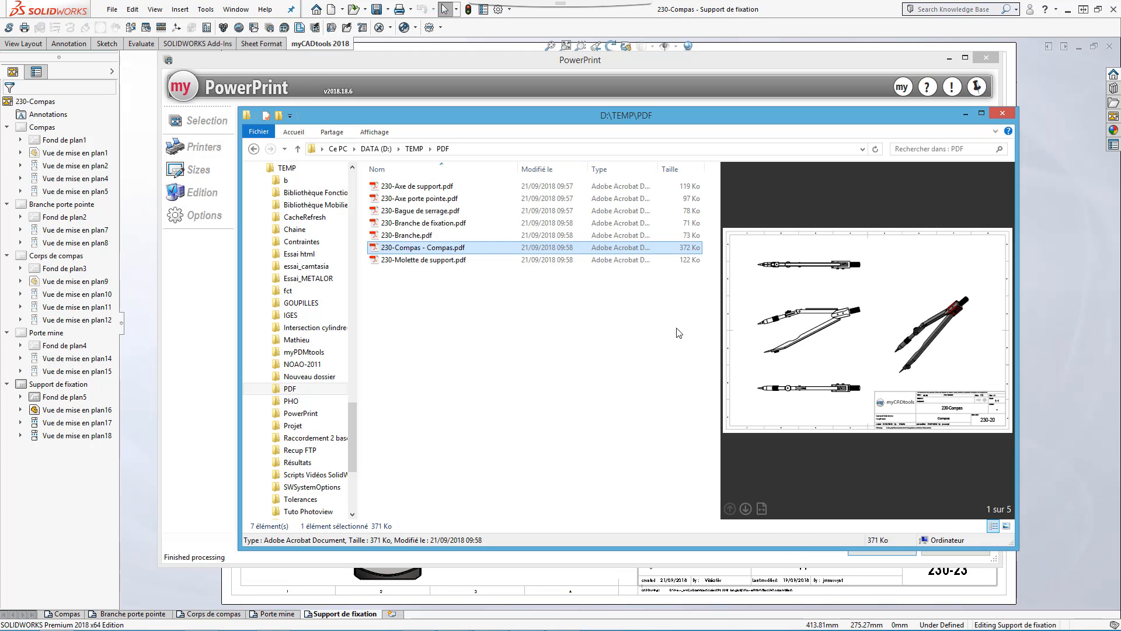
click(195, 442)
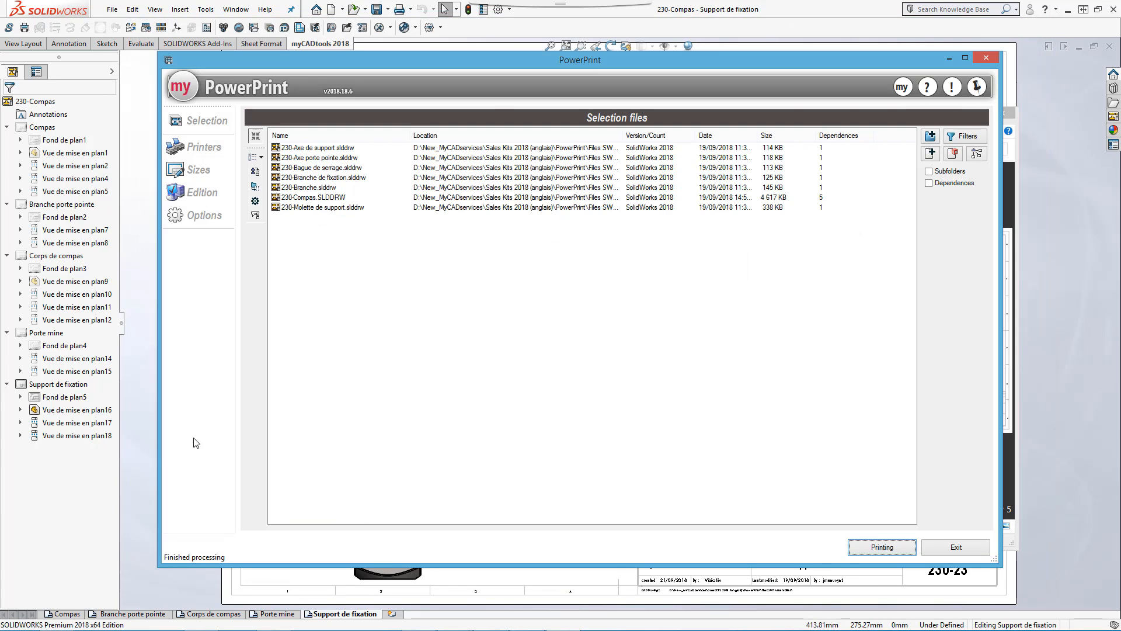
click(148, 456)
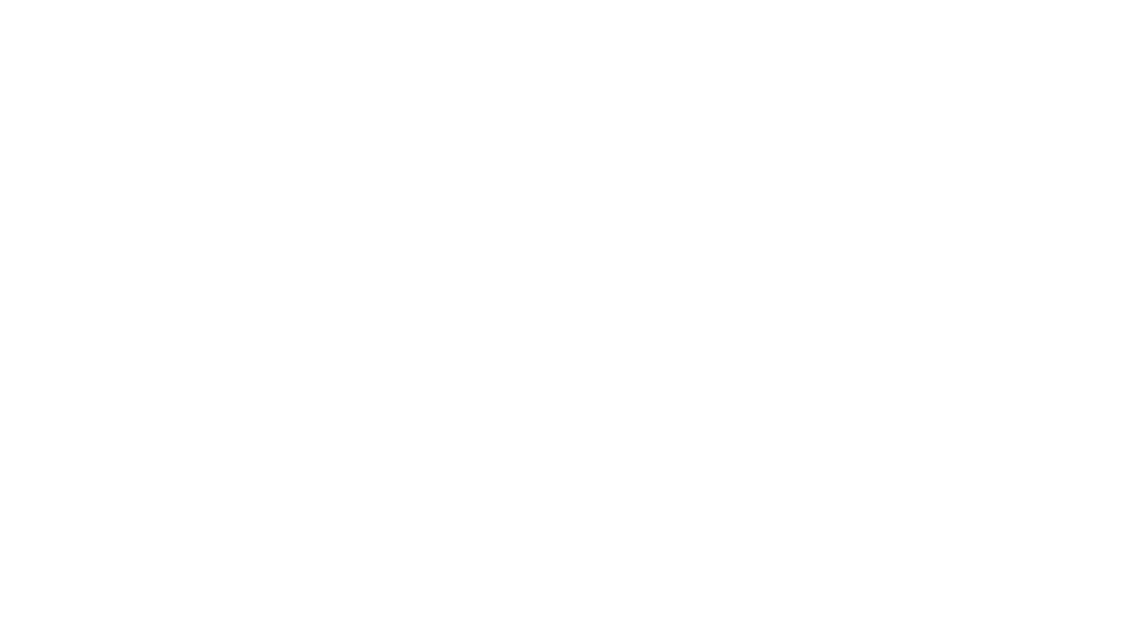